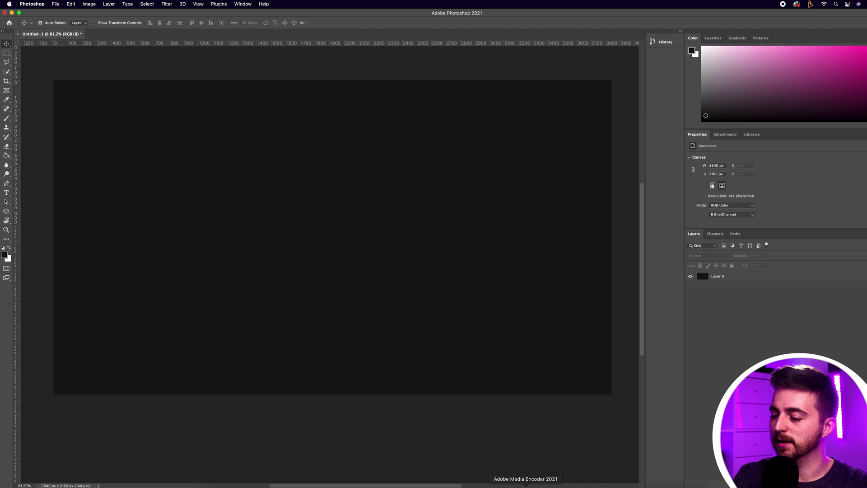
Step: Add a new empty Layer 1 above Layer 0 in the Photoshop document
click(487, 485)
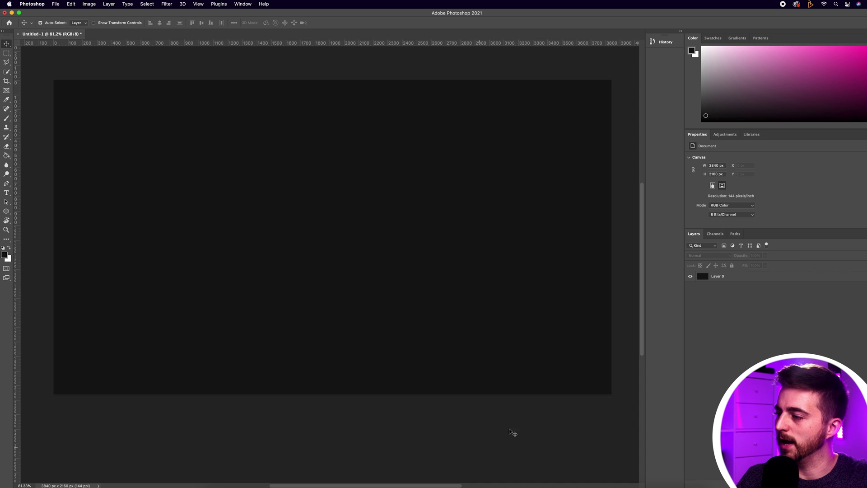
click(496, 485)
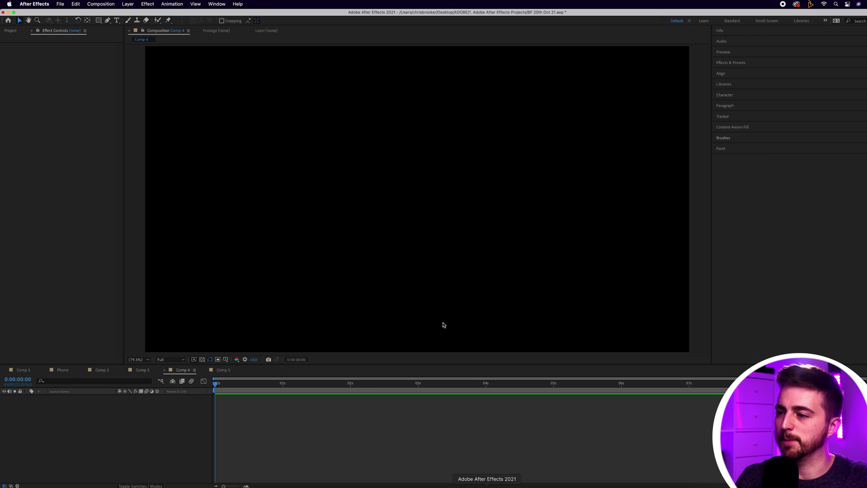
click(564, 484)
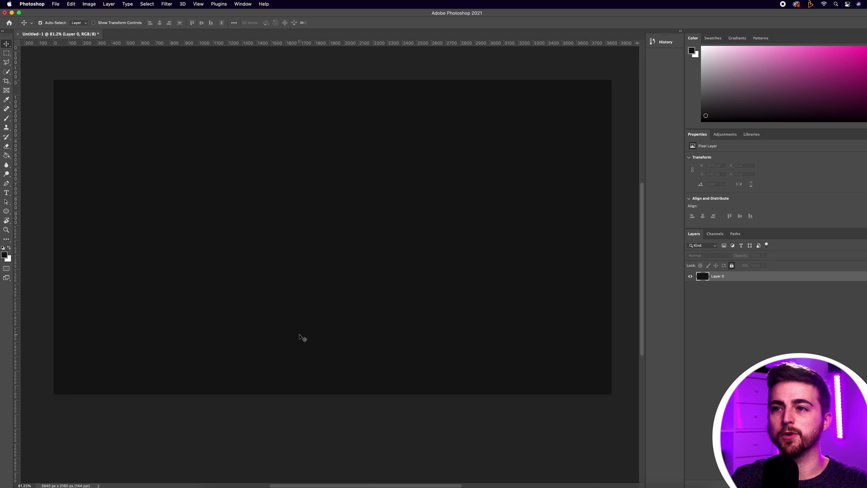
click(110, 5)
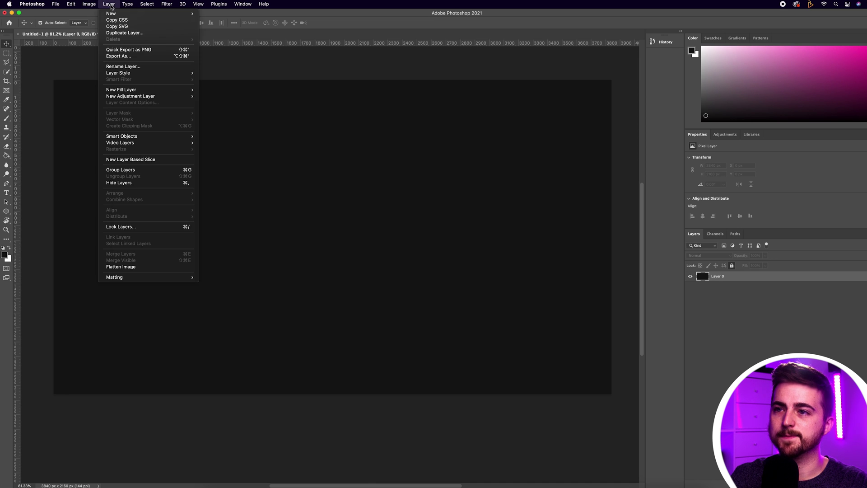
mouse_move(149, 14)
click(212, 14)
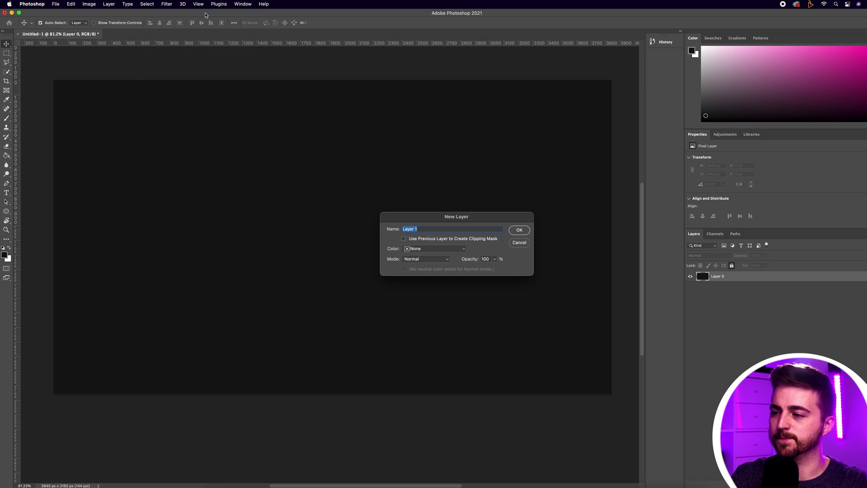
click(518, 230)
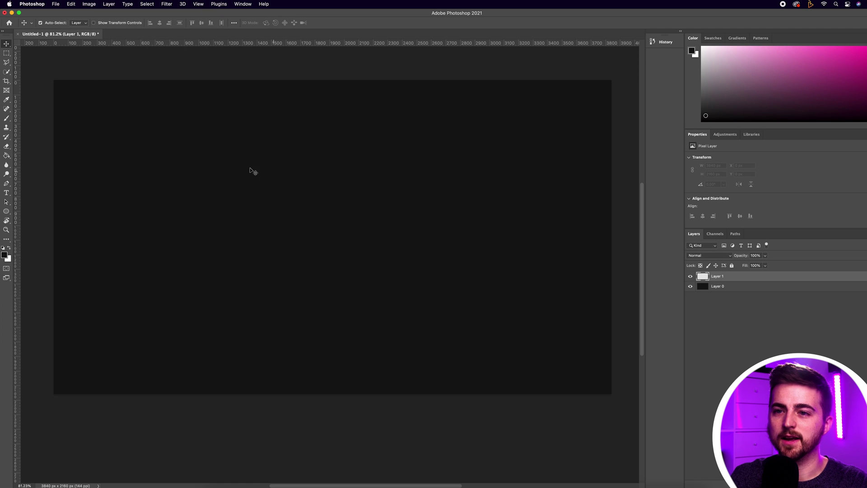
Step: Select the Brush Tool with the KYLE Ultimate Charcoal Pencil preset at 68 px
click(7, 119)
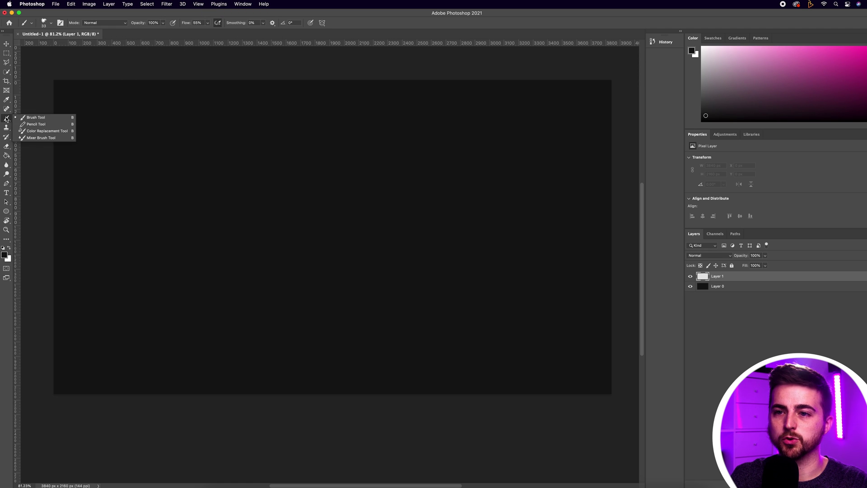
click(22, 119)
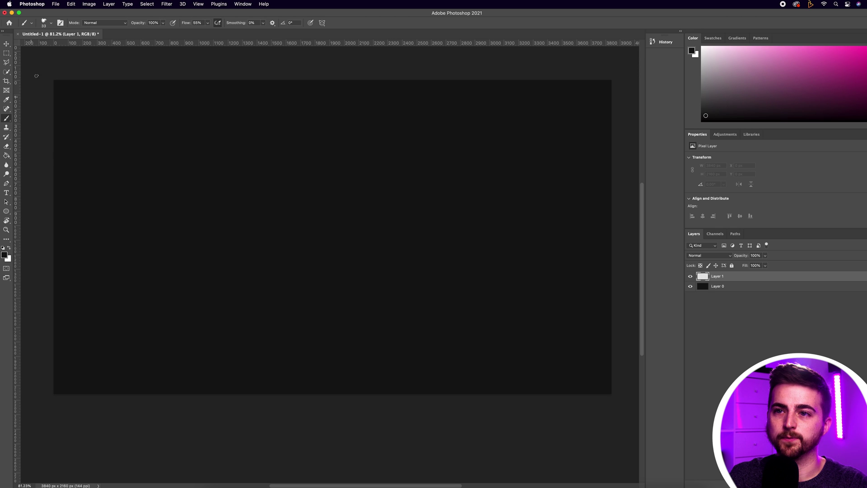
click(52, 24)
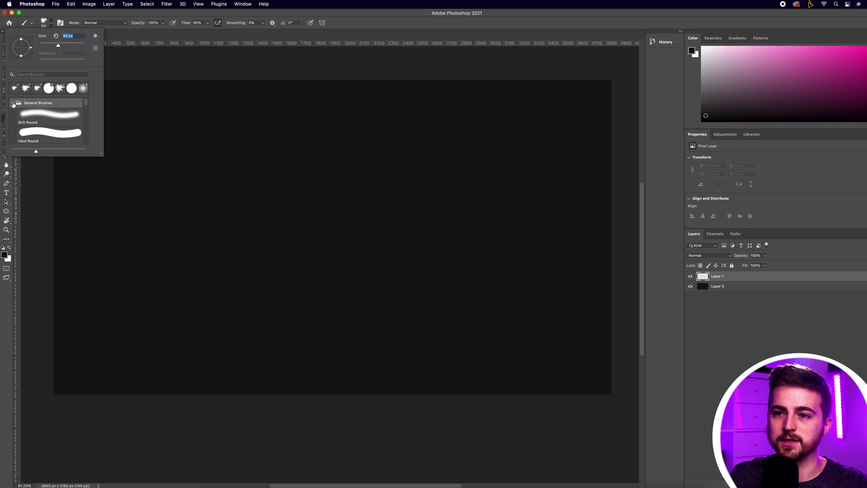
click(13, 103)
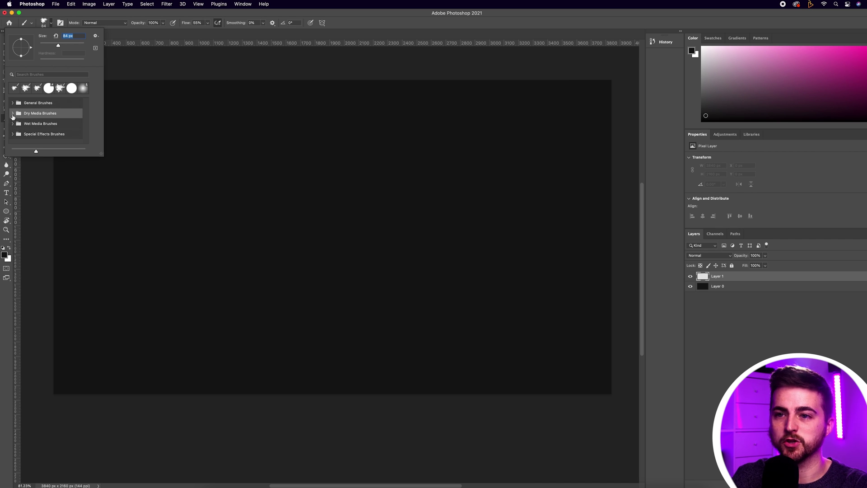
click(13, 116)
scroll(44, 121, down, 3)
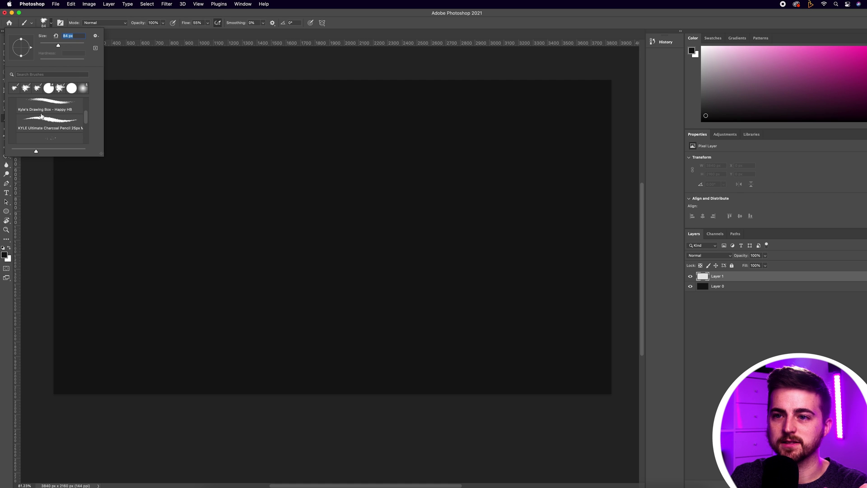
click(44, 120)
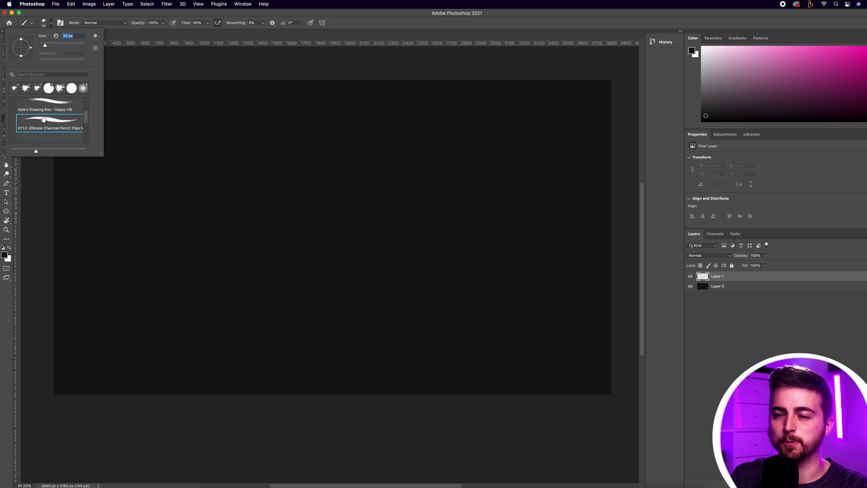
drag(45, 46, 55, 47)
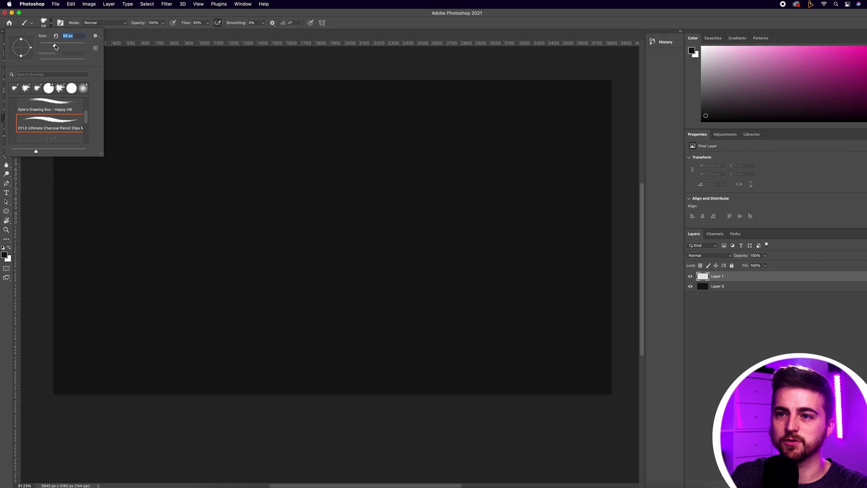
Step: Set the foreground painting colour to white (#ffffff), undoing the trial strokes
click(51, 24)
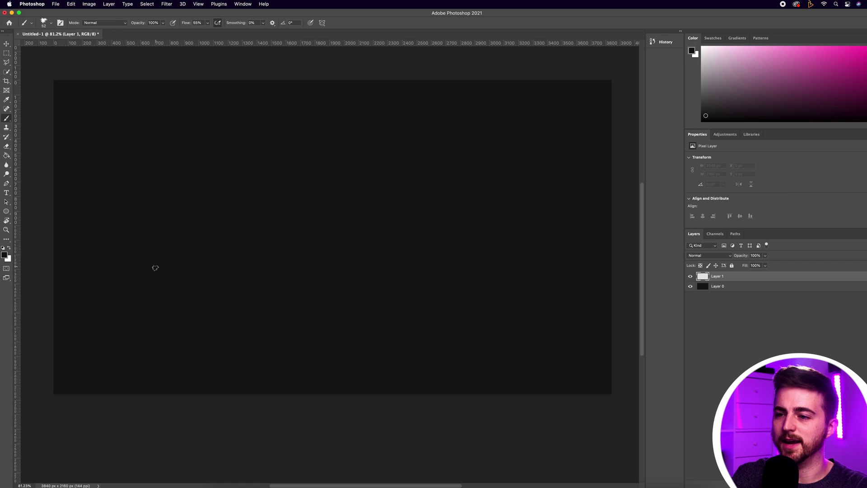
drag(252, 162, 365, 284)
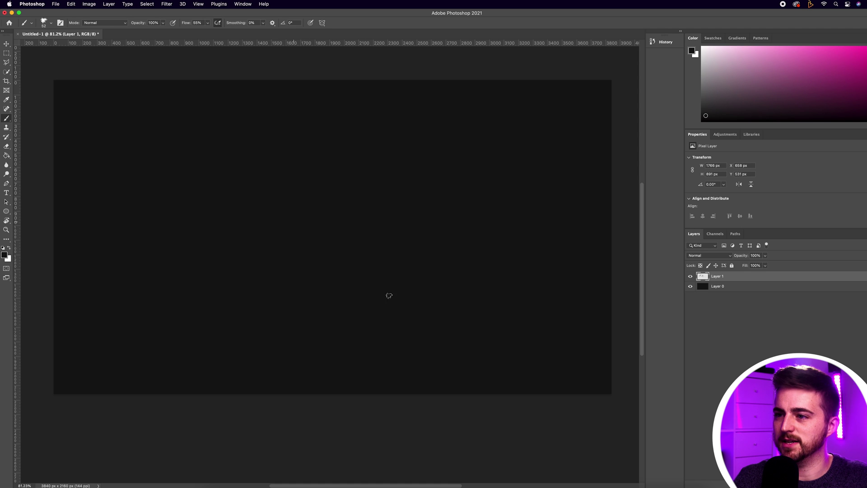
key(super+z)
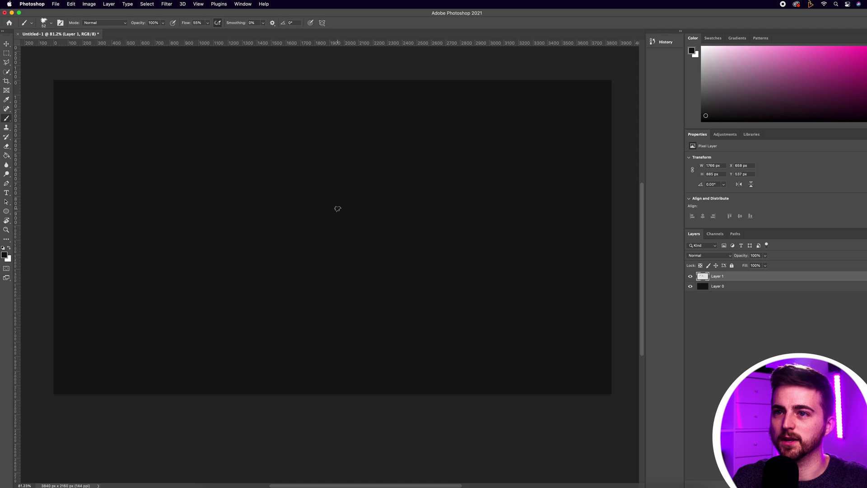
click(5, 256)
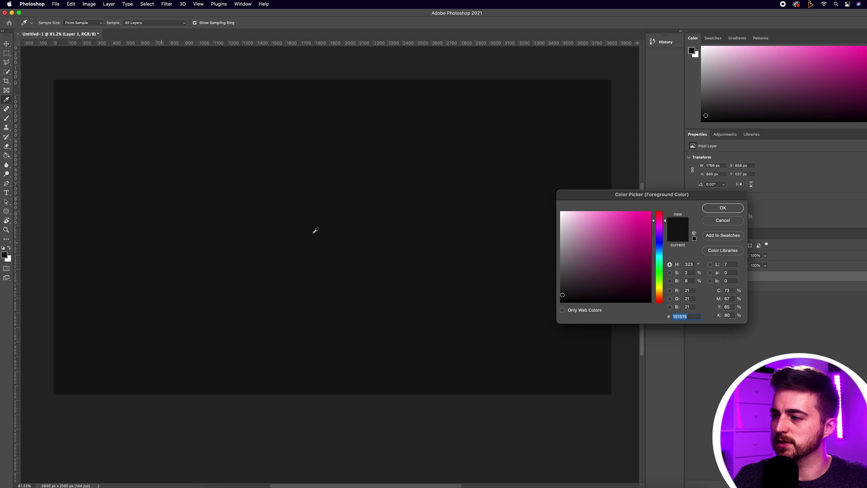
text(ffffff)
click(707, 211)
key(b)
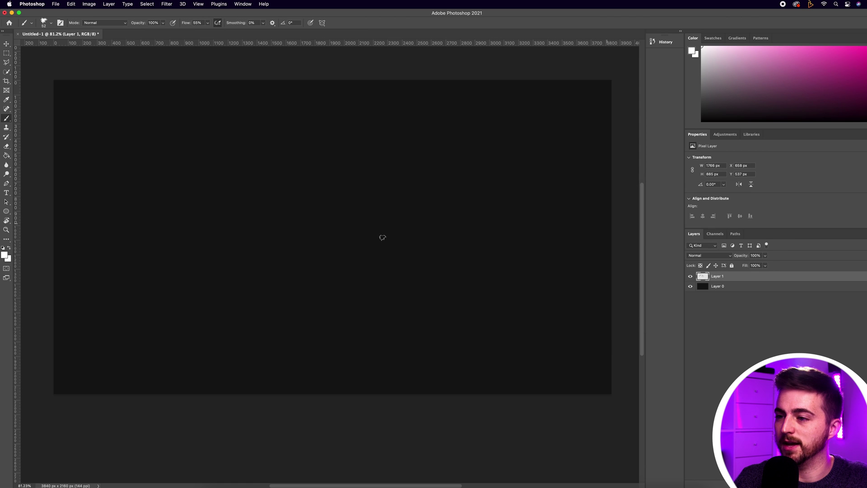
mouse_move(221, 284)
mouse_down()
mouse_move(273, 235)
mouse_move(490, 178)
mouse_up()
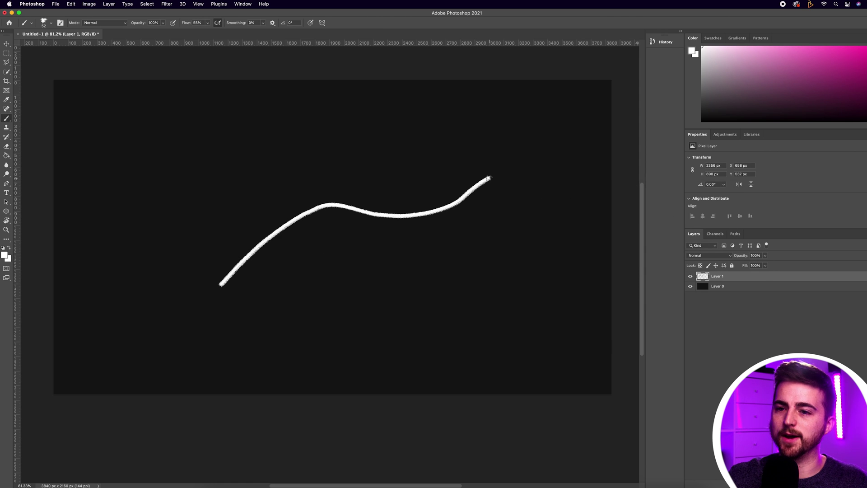
key(super+z)
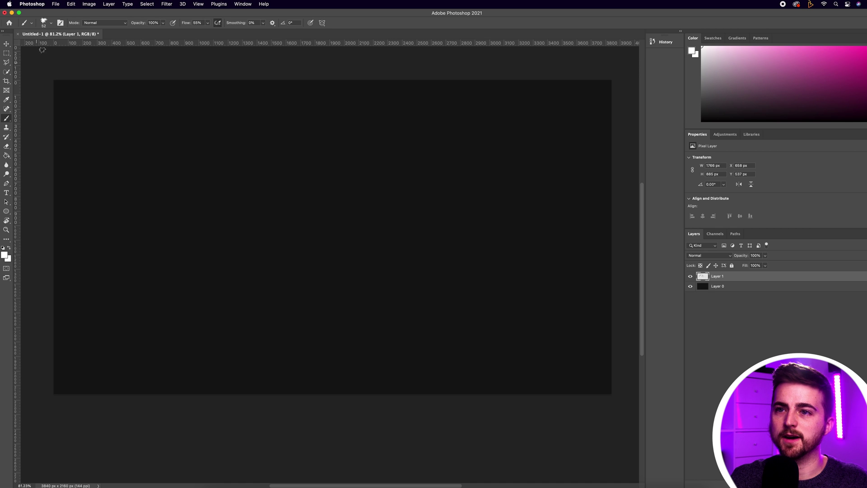
Step: Enlarge the brush to 140 px and paint a thick diagonal stroke lower-left to upper-right
click(52, 24)
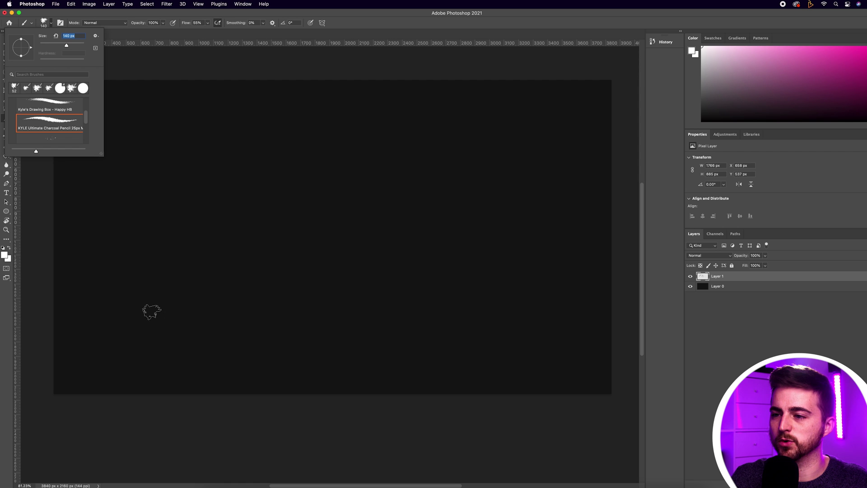
click(236, 267)
mouse_move(185, 306)
mouse_down()
mouse_move(331, 233)
mouse_move(465, 192)
mouse_up()
key(super+z)
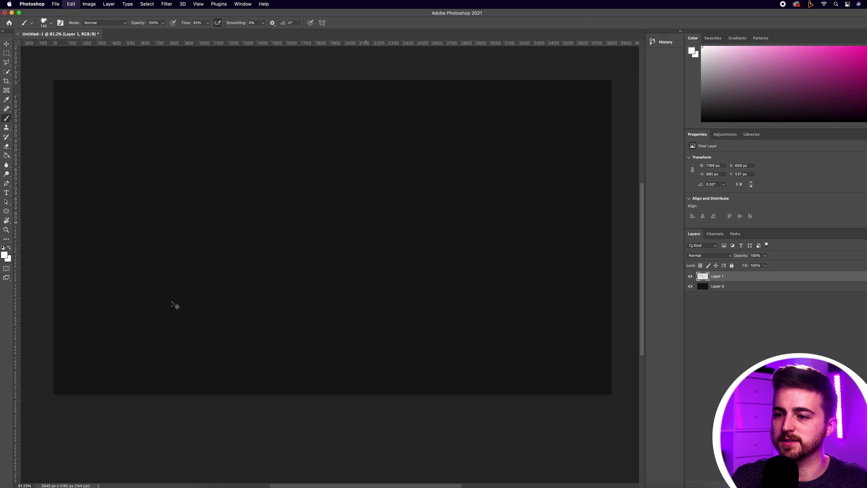
drag(174, 304, 420, 179)
key(super+z)
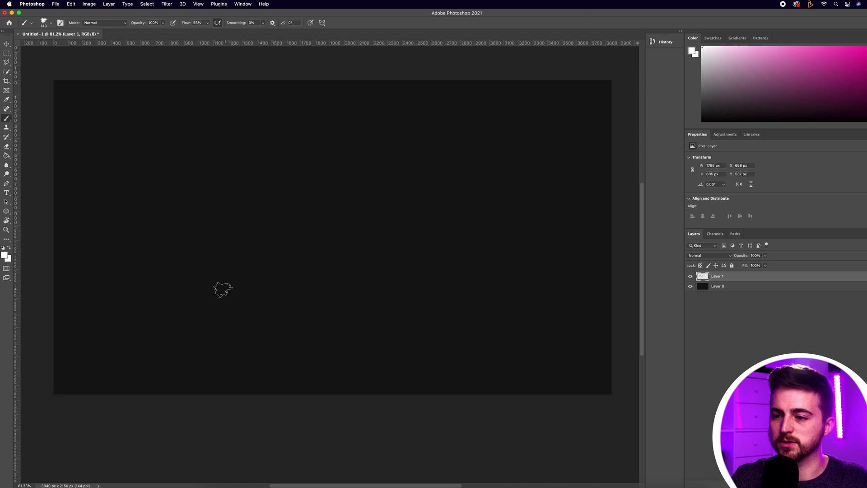
drag(212, 296, 464, 185)
key(super+z)
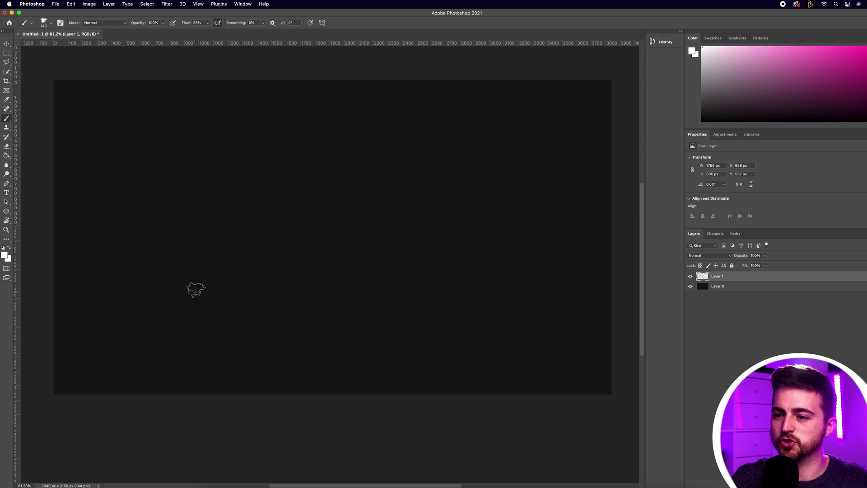
drag(195, 288, 414, 178)
key(super+z)
drag(188, 307, 472, 178)
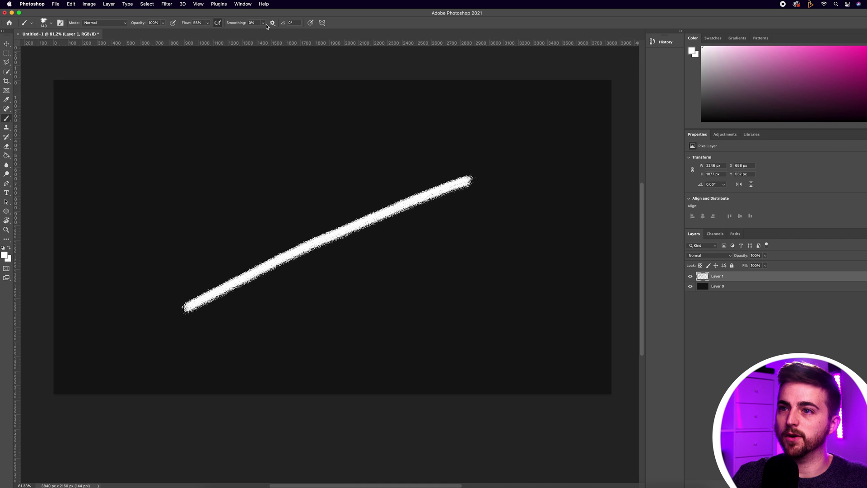
Step: On a new Layer 2, paint the upper arrowhead arm leftward from the line's tip
click(108, 5)
mouse_move(118, 12)
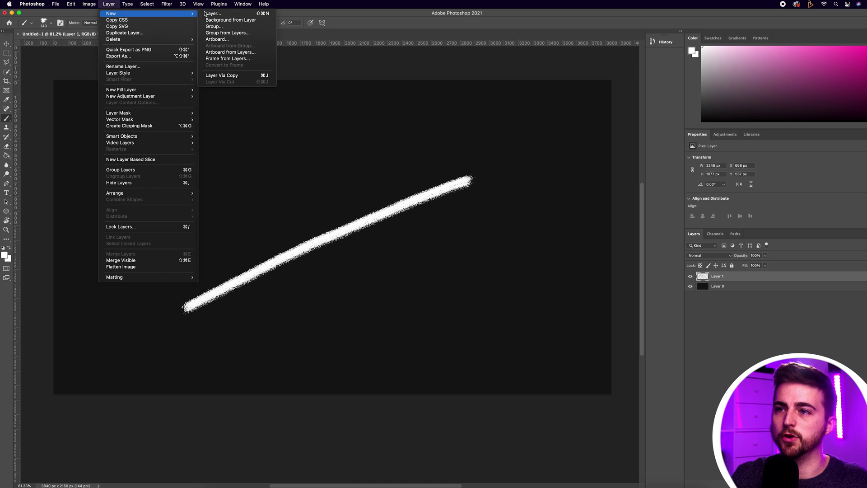
click(206, 13)
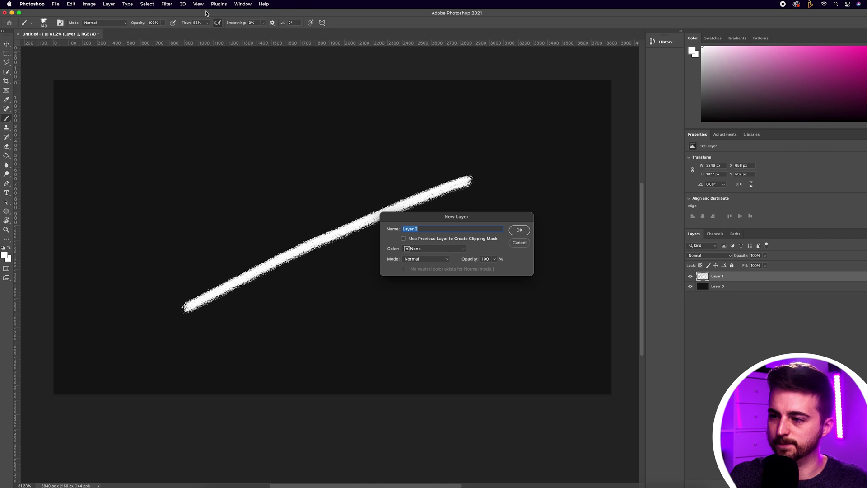
key(Return)
drag(467, 180, 329, 167)
key(super+z)
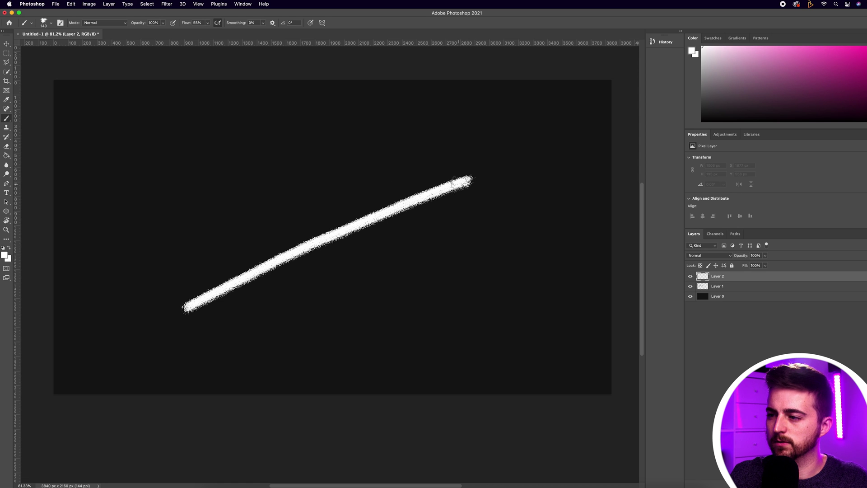
drag(467, 180, 363, 163)
key(super+z)
drag(463, 181, 349, 171)
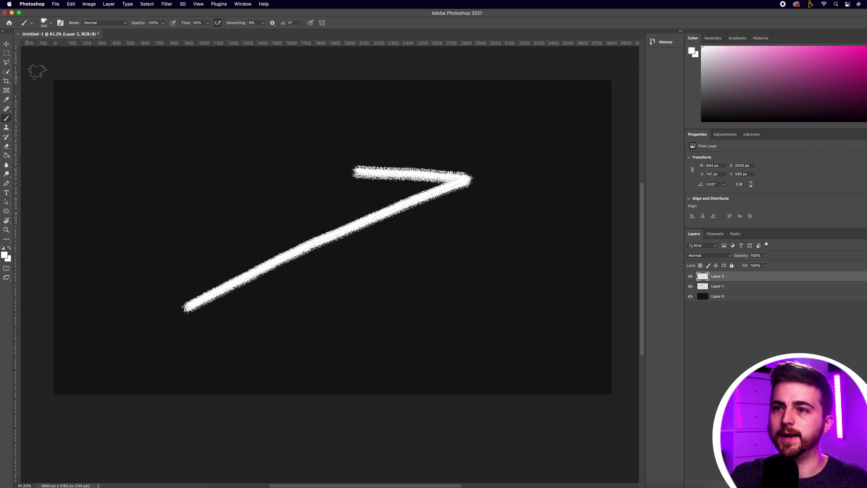
Step: On a new Layer 3, paint the lower arrowhead arm downward from the tip
click(111, 3)
mouse_move(119, 12)
click(247, 12)
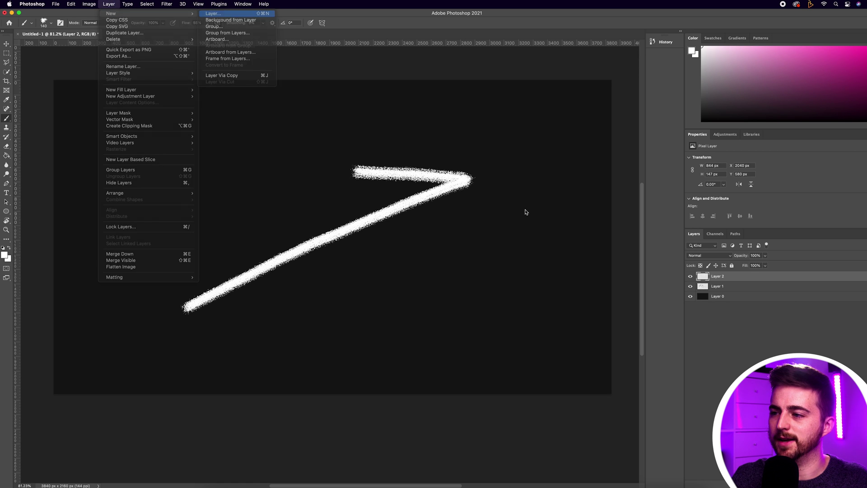
click(519, 230)
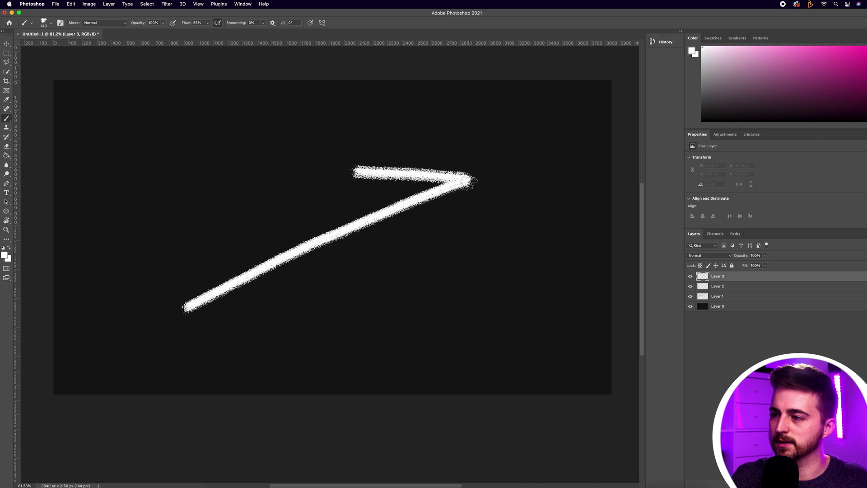
mouse_move(469, 180)
mouse_down()
mouse_move(447, 215)
mouse_move(430, 274)
mouse_up()
key(ctrl+z)
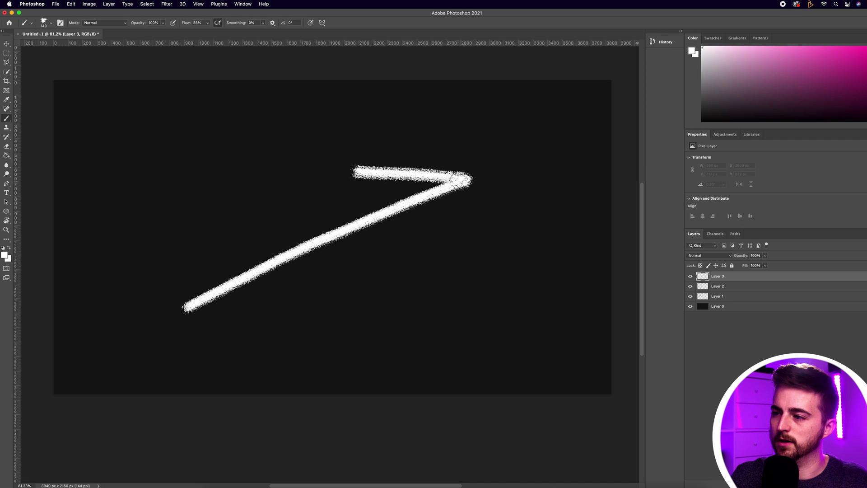
drag(469, 178, 433, 254)
key(ctrl+z)
drag(469, 179, 435, 253)
key(ctrl+z)
drag(469, 180, 428, 271)
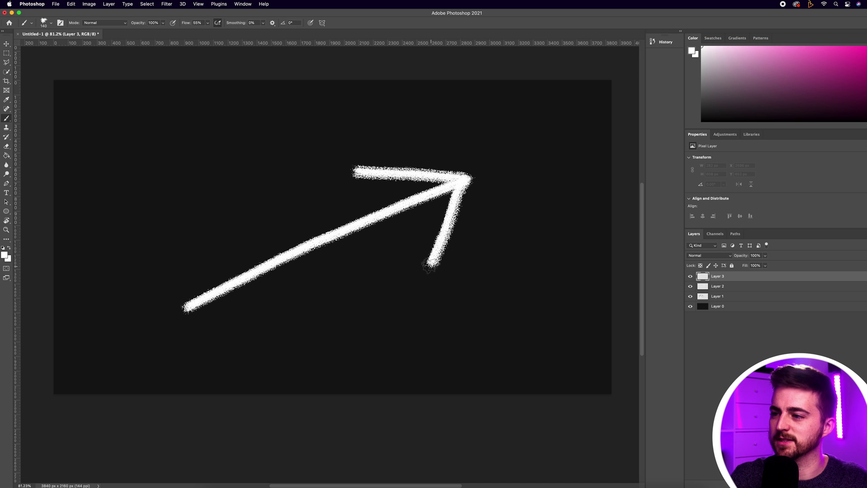
key(ctrl+z)
drag(458, 181, 397, 266)
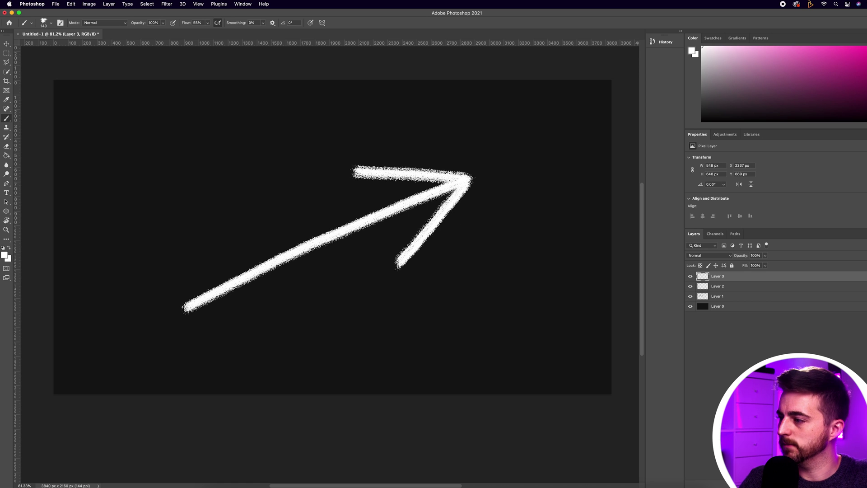
Step: Check each arrow stroke layer on its own, then show all three layers again
click(690, 276)
click(690, 295)
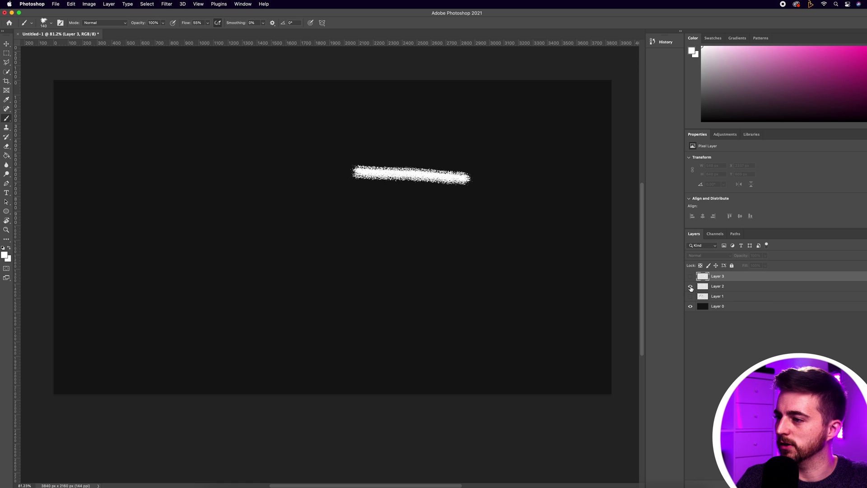
click(690, 285)
click(690, 296)
click(690, 296)
click(690, 286)
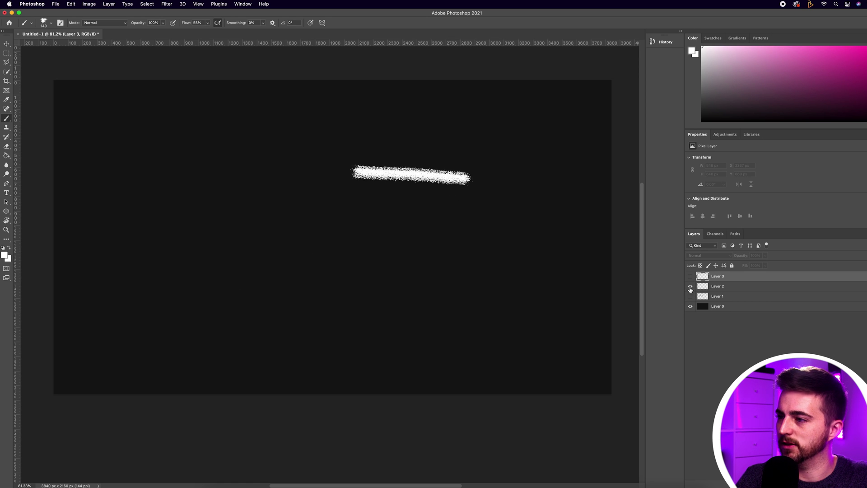
click(690, 285)
click(690, 275)
click(690, 275)
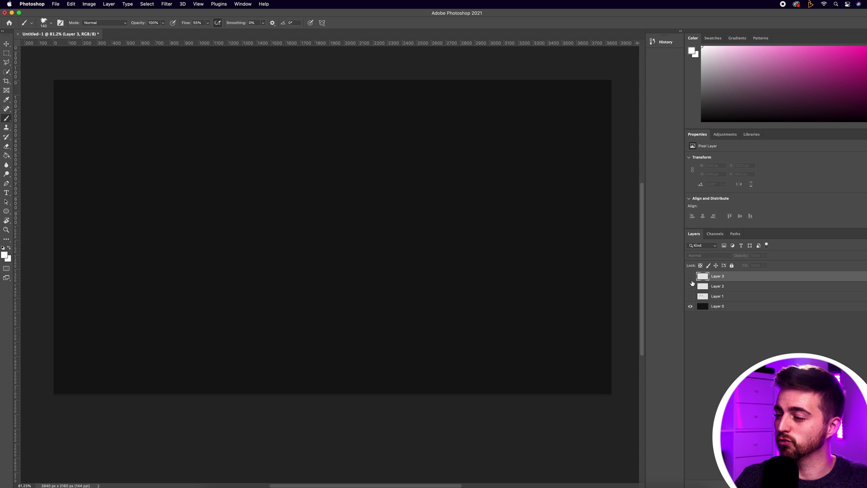
drag(692, 298, 690, 277)
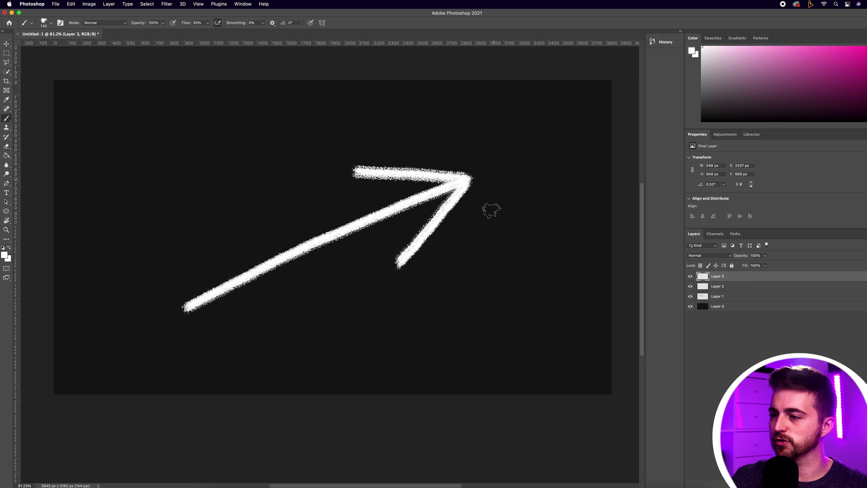
Step: Remove the test strokes and hide the black Layer 0 background
drag(338, 333, 517, 323)
drag(604, 283, 397, 253)
key(super+z)
key(super+z)
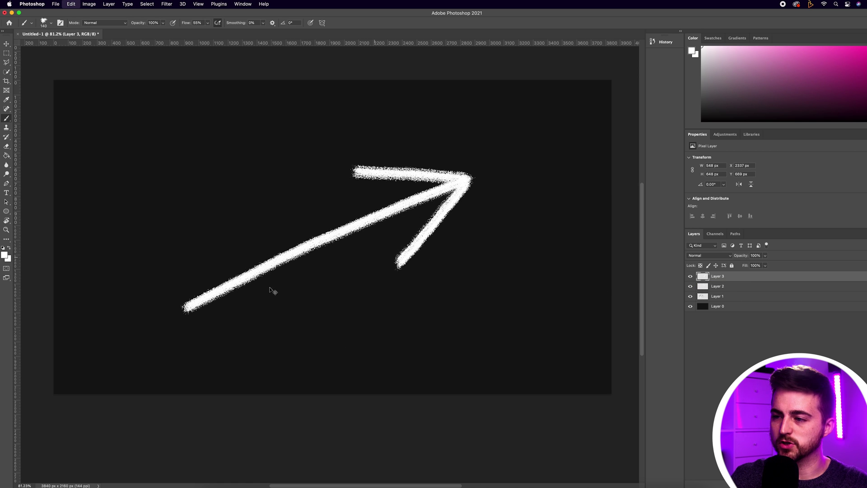
mouse_move(271, 298)
mouse_down()
mouse_move(394, 245)
mouse_move(341, 167)
mouse_move(247, 222)
mouse_move(171, 207)
mouse_move(258, 158)
mouse_move(264, 219)
mouse_move(246, 201)
mouse_up()
key(super+z)
key(super+z)
mouse_move(103, 259)
mouse_down()
mouse_move(153, 180)
mouse_move(214, 249)
mouse_move(363, 276)
mouse_move(499, 213)
mouse_up()
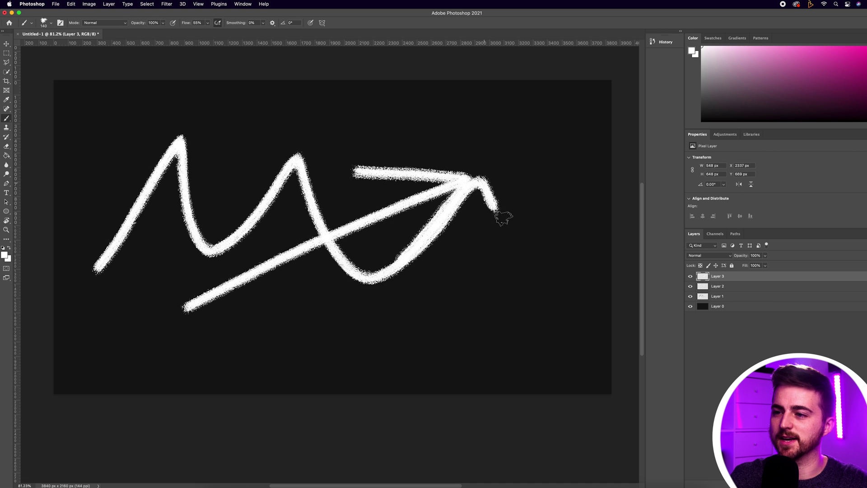
key(super+z)
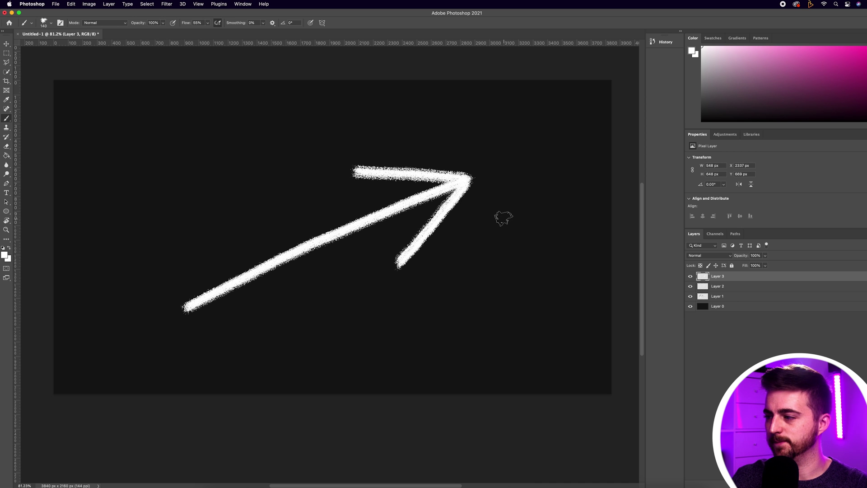
key(super+z)
click(690, 306)
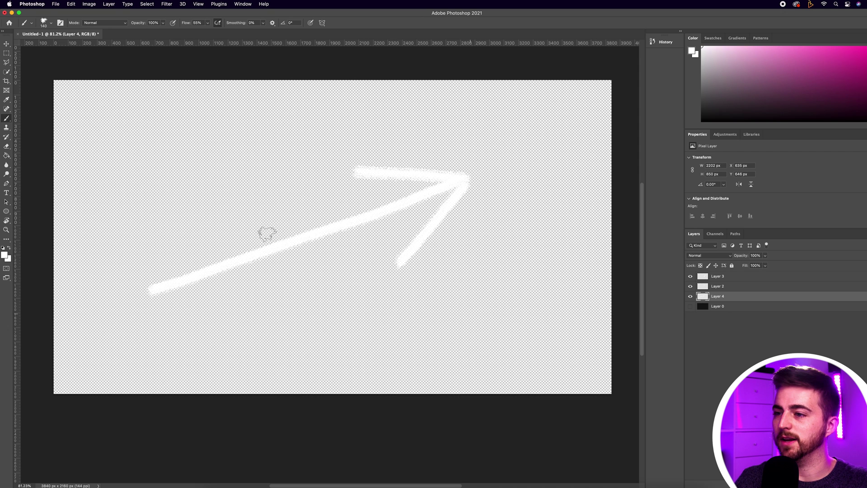
click(56, 3)
click(184, 172)
Step: Save the drawing as Arrow.psd on the Desktop in Photoshop format, accepting compatibility options
click(55, 4)
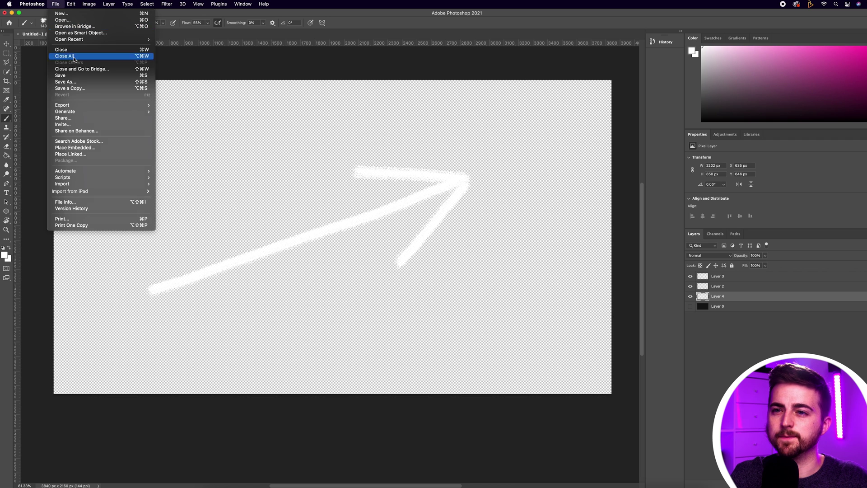
click(81, 83)
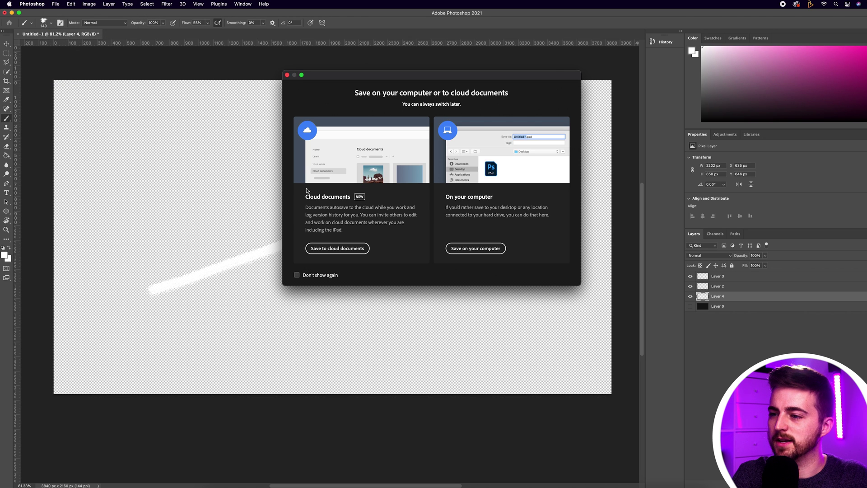
click(473, 249)
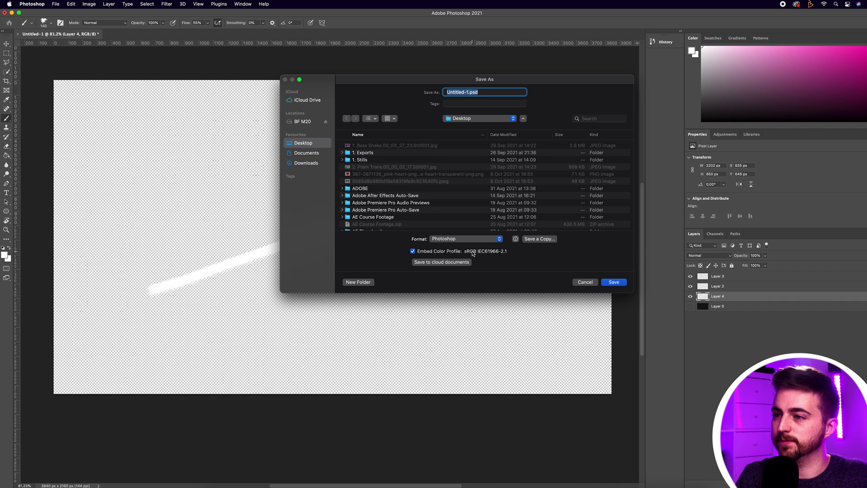
click(469, 92)
text(Ai)
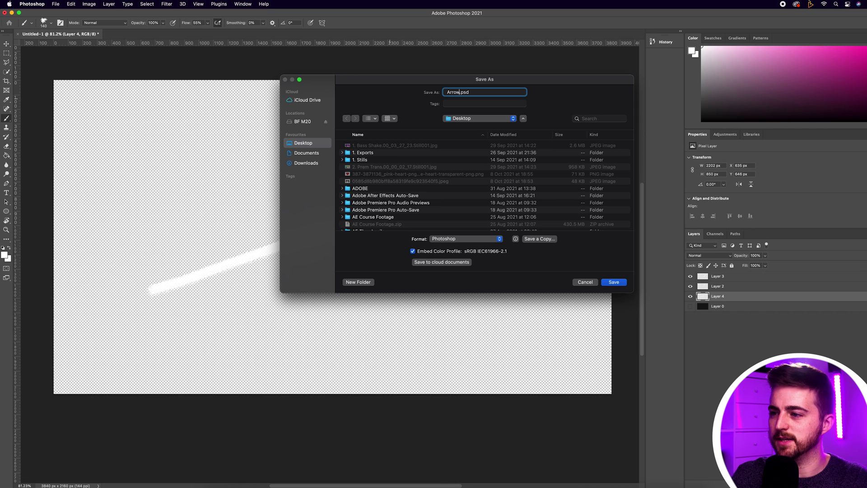
click(455, 244)
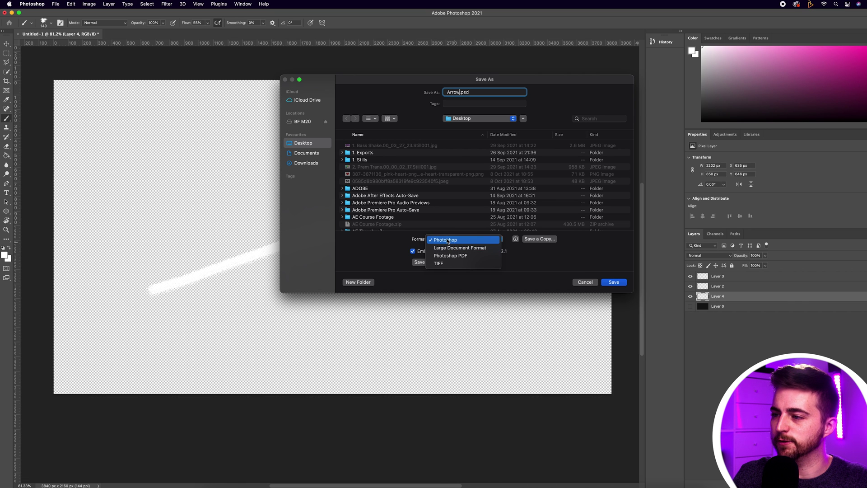
click(448, 240)
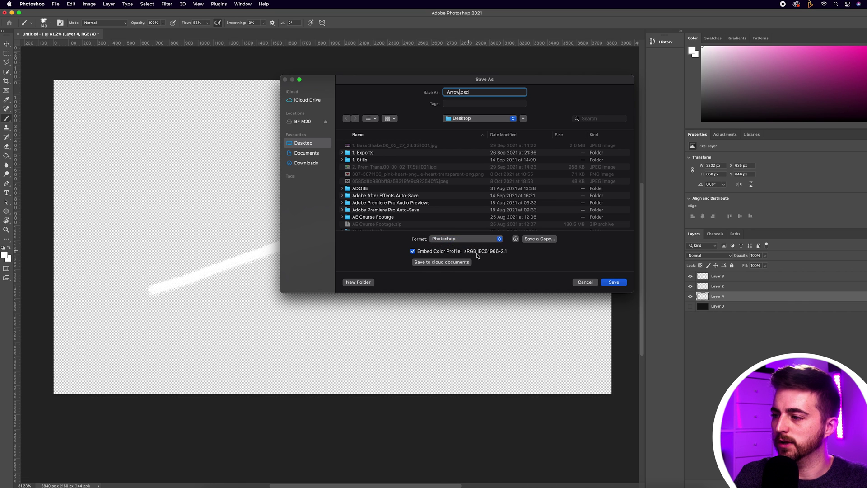
click(613, 283)
click(544, 226)
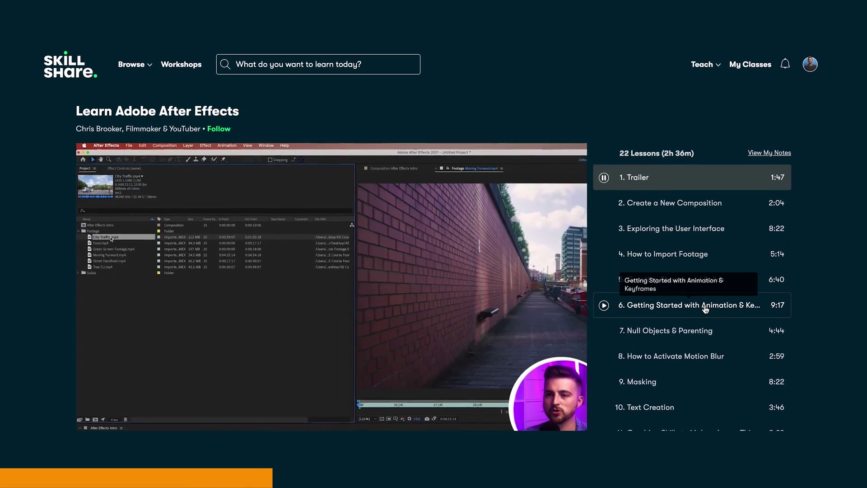
Step: Scroll through the 22 lessons on the Learn Adobe After Effects class page
scroll(653, 271, down, 4)
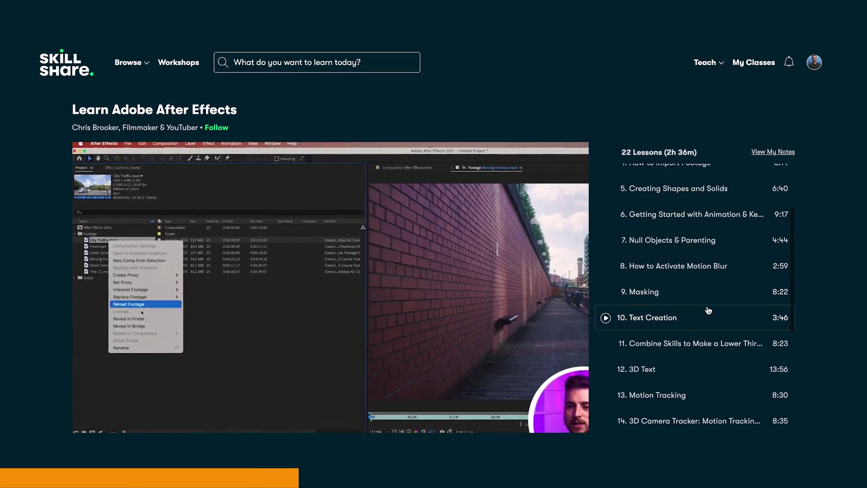
scroll(708, 309, down, 4)
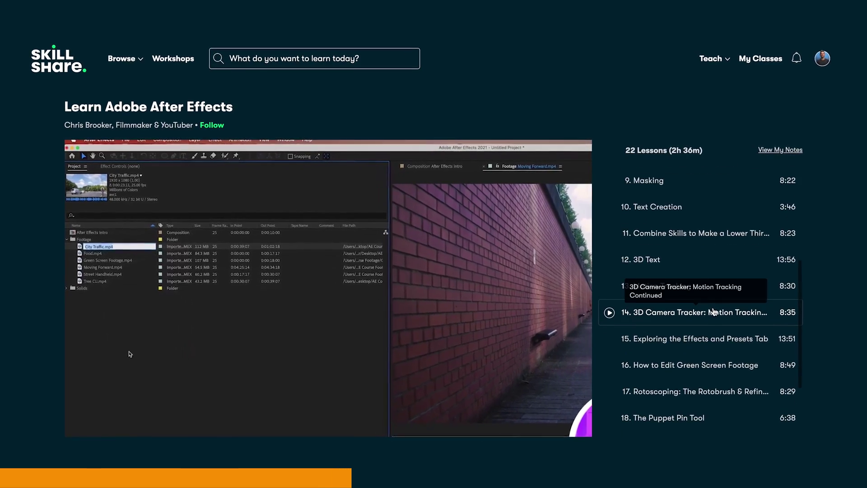
scroll(713, 311, down, 4)
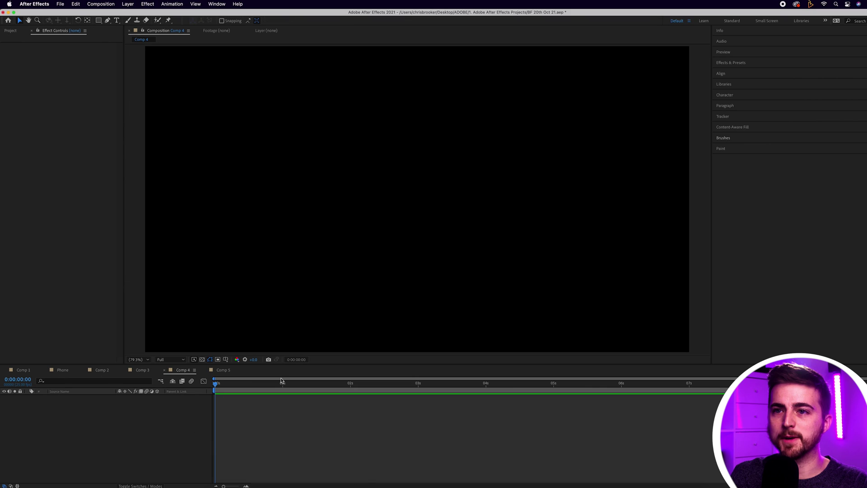
Step: Drag Arrow.psd from the Desktop folder into the After Effects Project panel
click(19, 31)
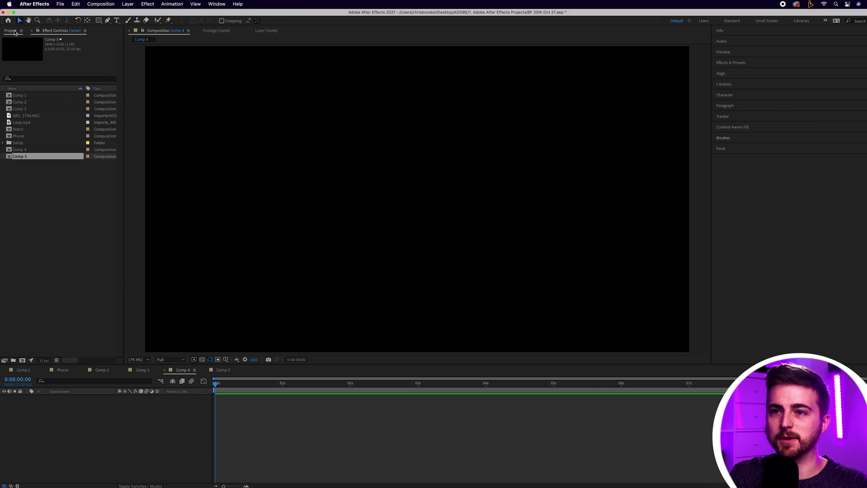
click(31, 234)
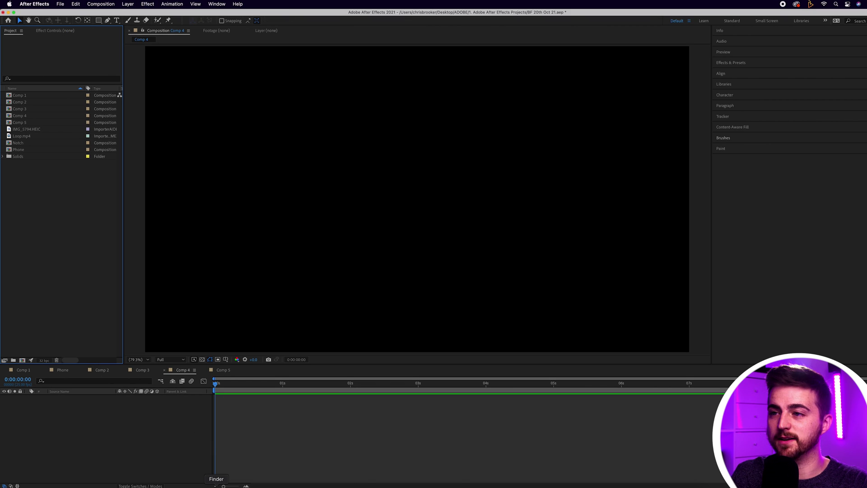
click(216, 485)
click(384, 112)
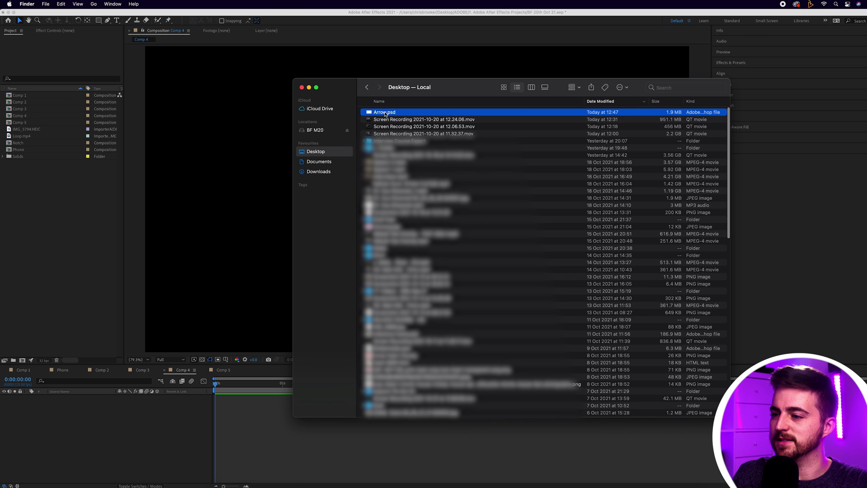
drag(387, 114, 76, 247)
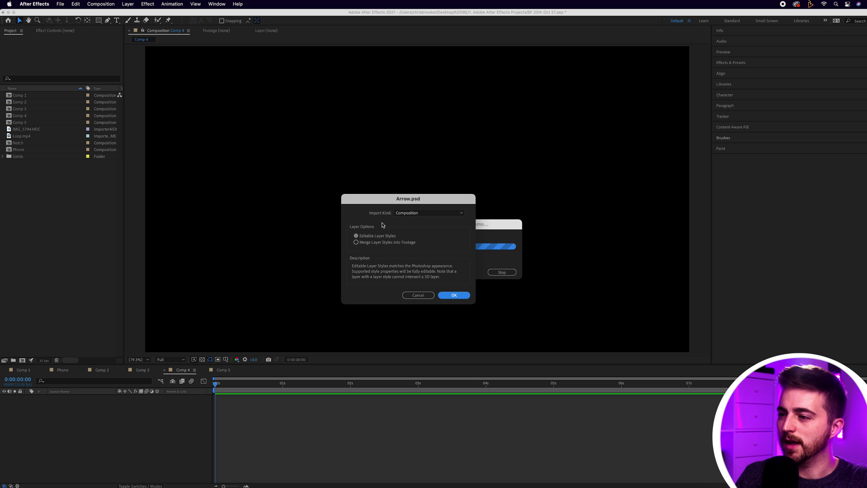
Step: Import Arrow.psd with Import Kind Composition and Editable Layer Styles
click(409, 214)
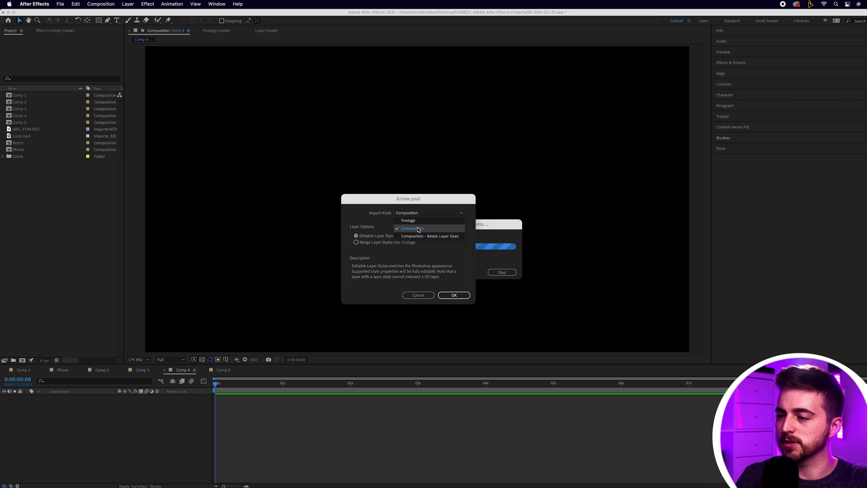
click(419, 229)
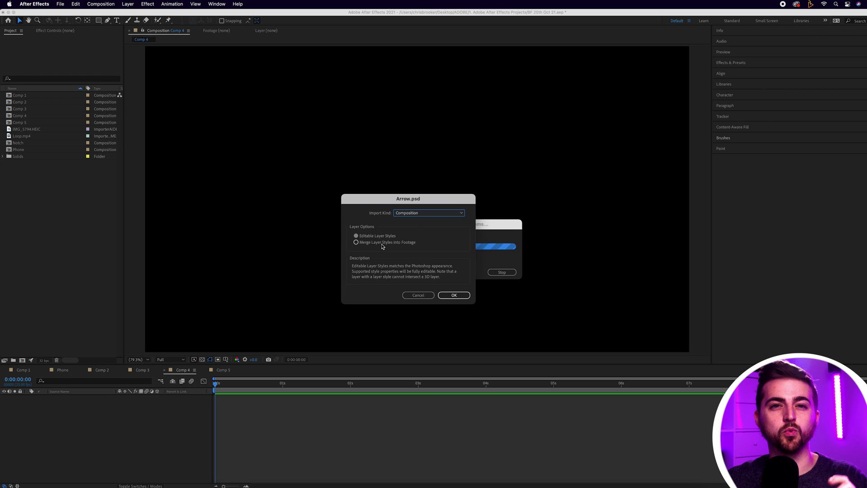
click(380, 236)
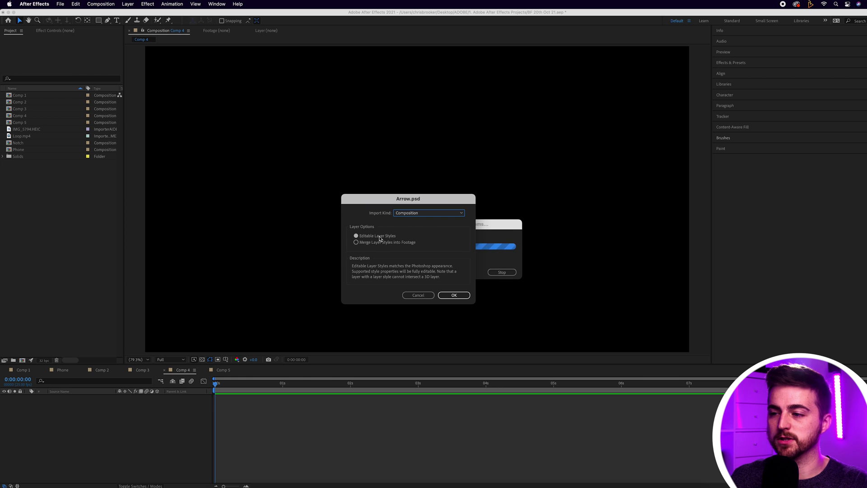
click(462, 297)
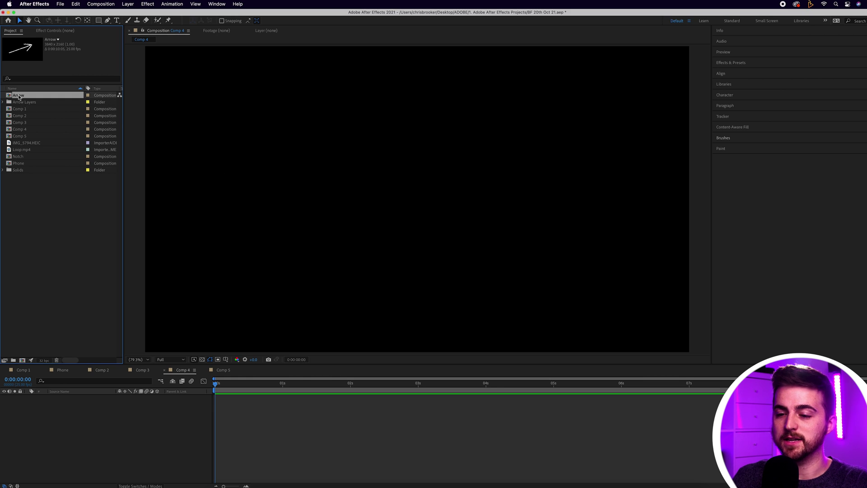
Step: Add the Arrow comp to Comp 4, inspect its layers, and delete Layer 0 from it
drag(19, 97, 118, 462)
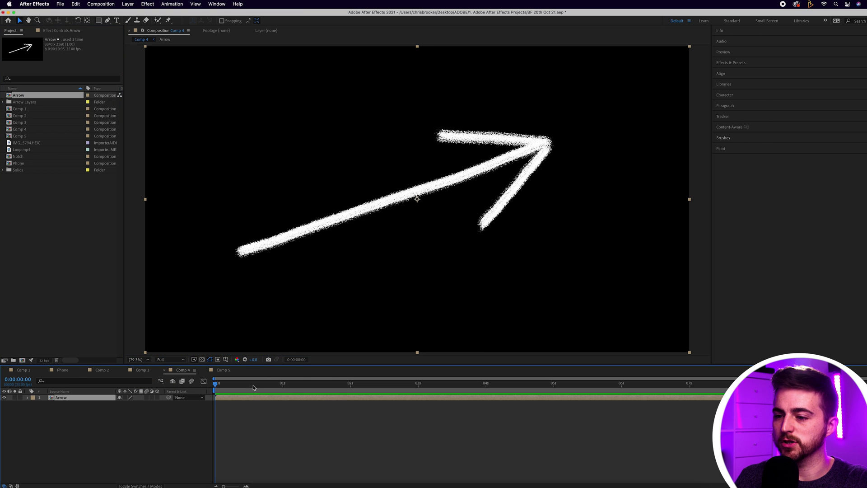
drag(239, 385, 432, 384)
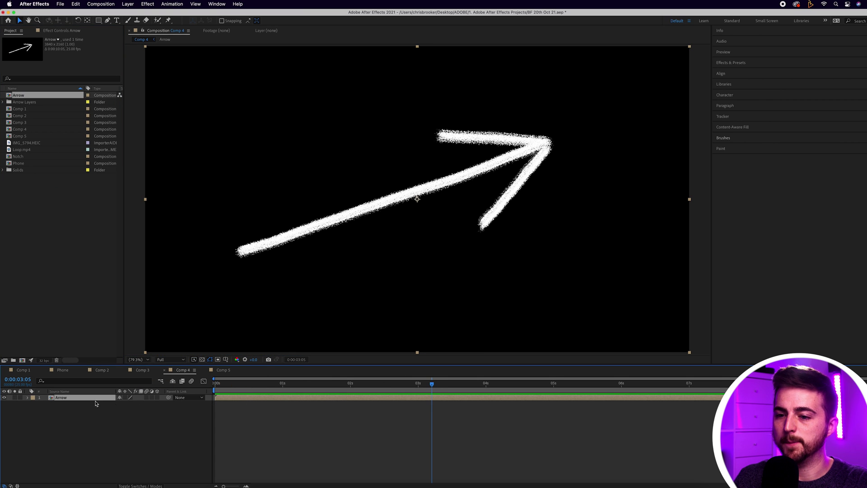
double_click(70, 400)
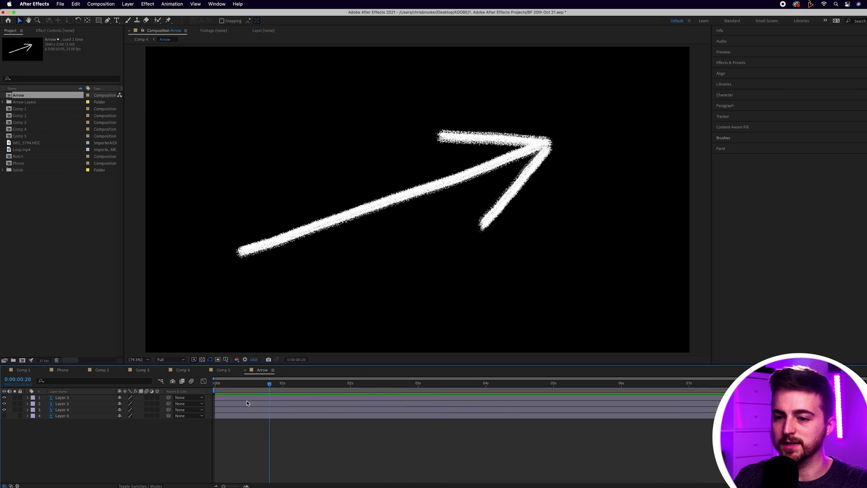
click(15, 409)
click(15, 410)
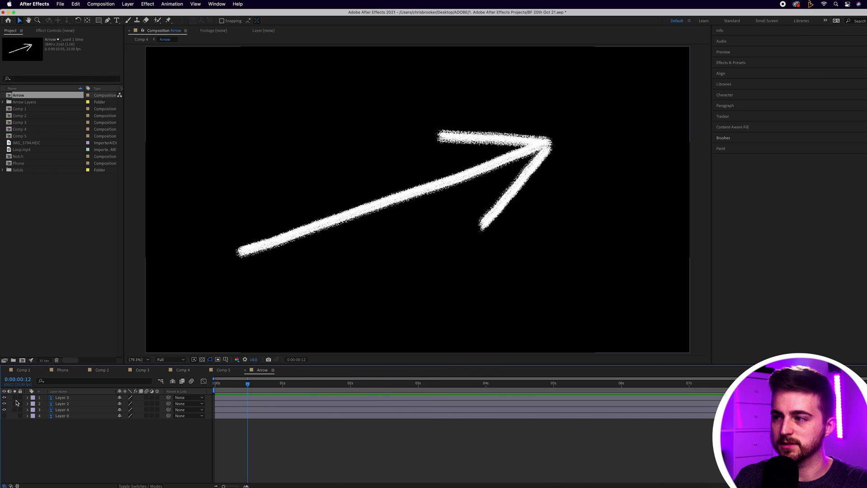
click(15, 403)
click(15, 403)
click(15, 397)
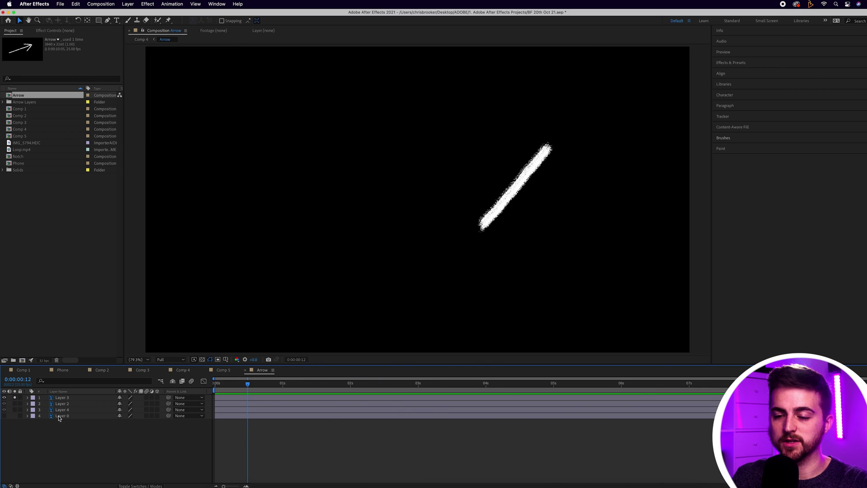
click(62, 416)
key(Delete)
Step: Replace the Arrow precomp in Comp 4 with pasted Layers 3, 2 and 4
drag(82, 449, 37, 394)
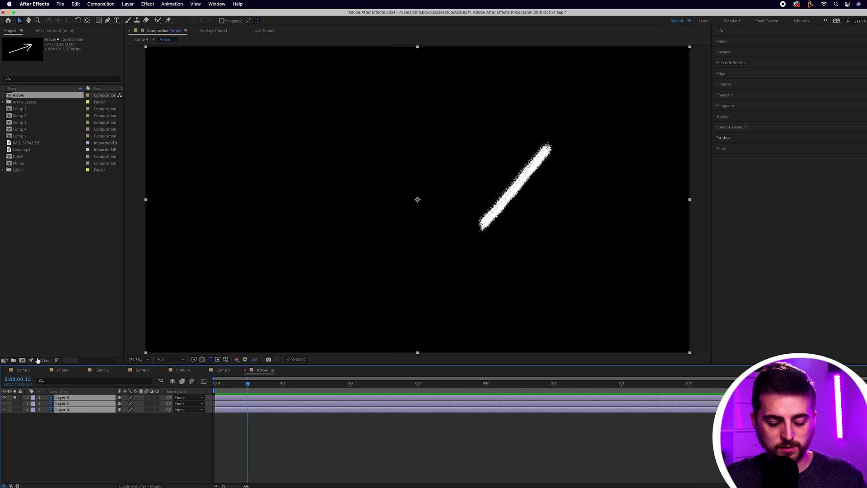
click(178, 370)
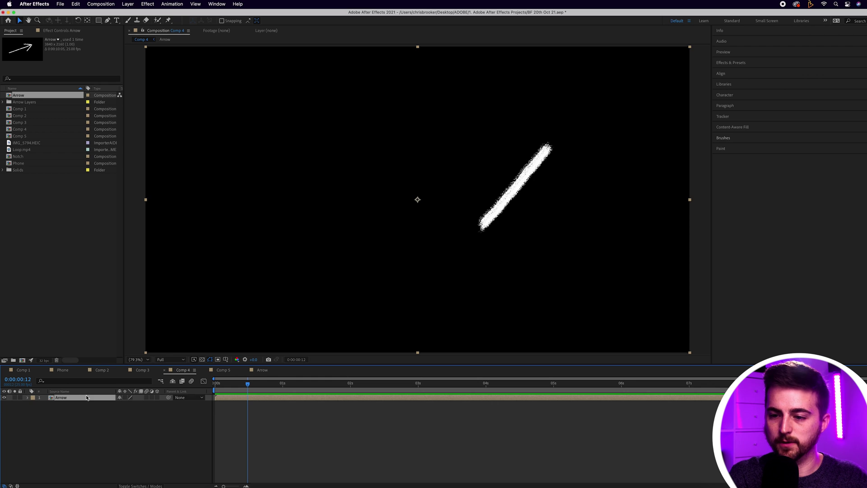
key(Delete)
key(super+v)
key(Home)
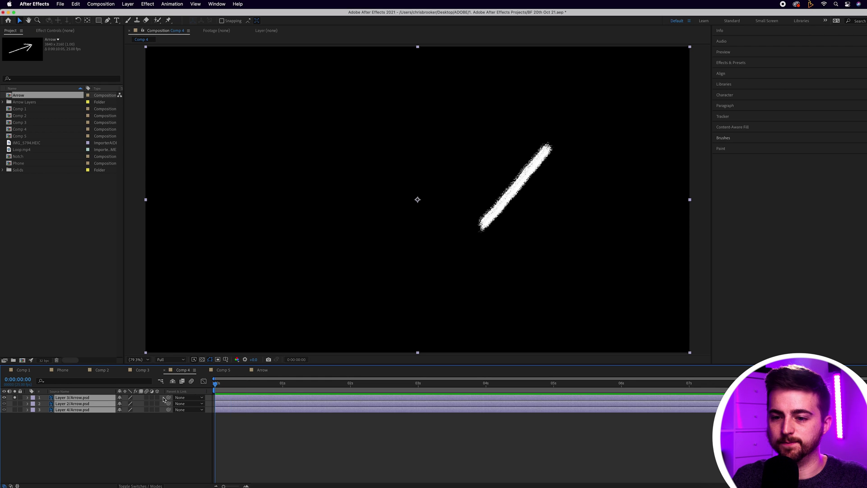
click(15, 397)
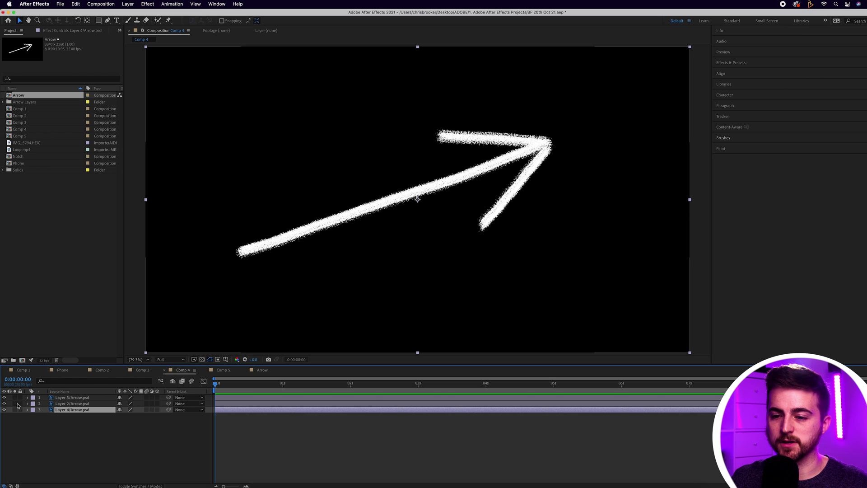
Step: Solo Layer 4, the shaft, and move the playhead to 0:00:00:09
click(15, 409)
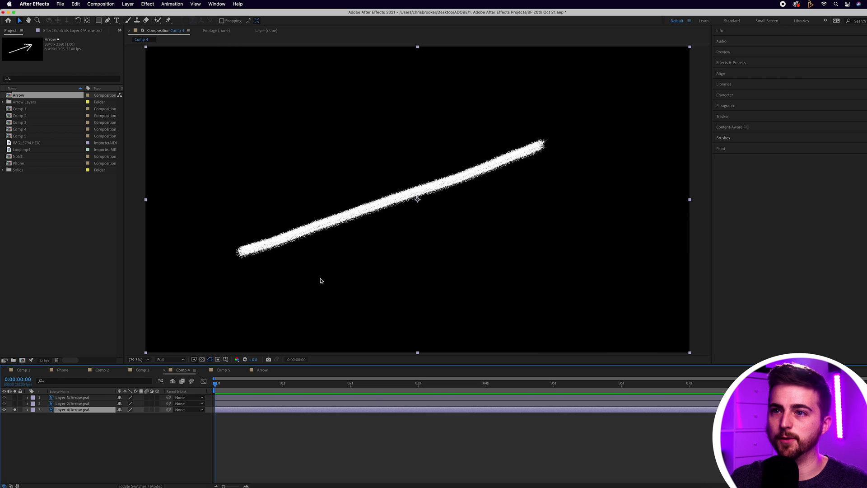
drag(257, 383, 239, 383)
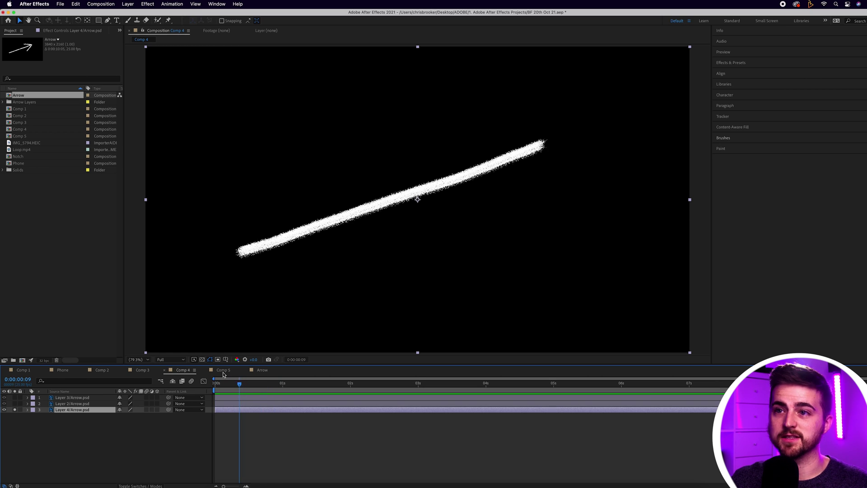
Step: Draw a closed four-point mask enclosing the whole arrow shaft
click(108, 21)
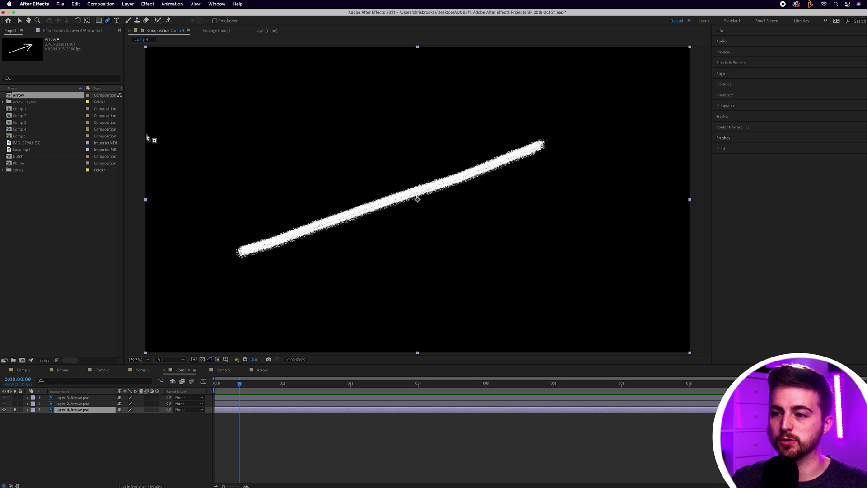
click(204, 229)
click(213, 295)
click(594, 155)
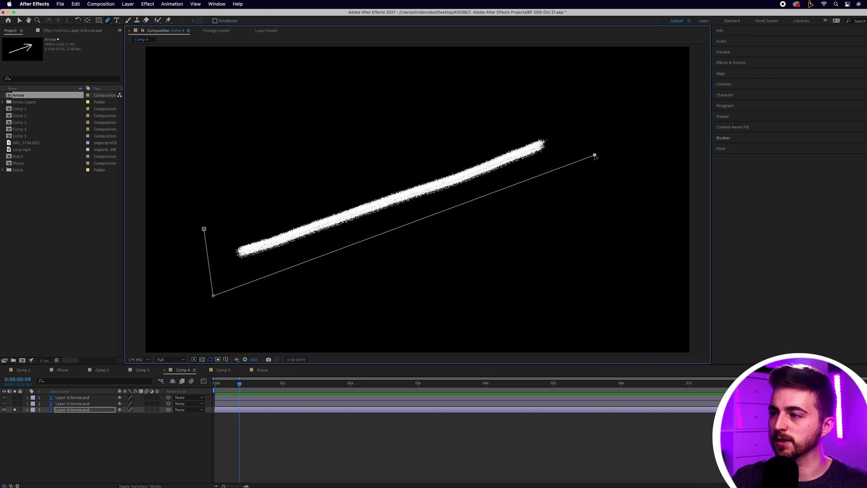
click(541, 117)
click(204, 229)
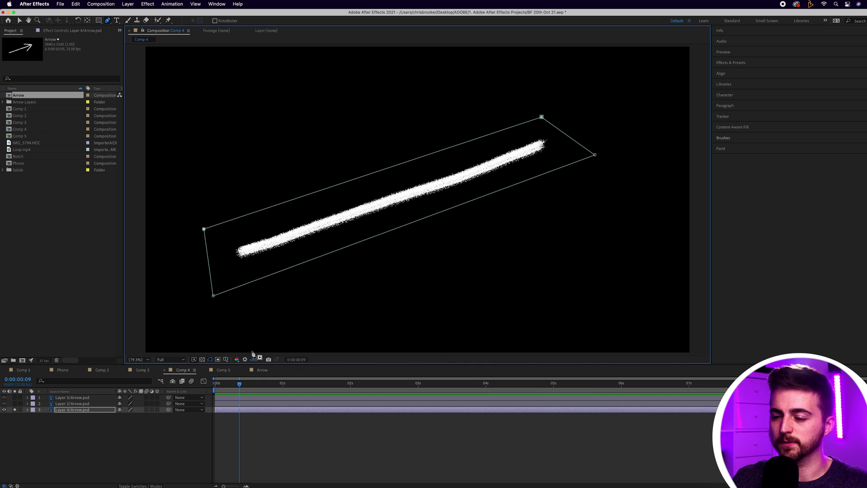
Step: Set a Mask Path keyframe on Layer 4's Mask 1 at about one second
key(space)
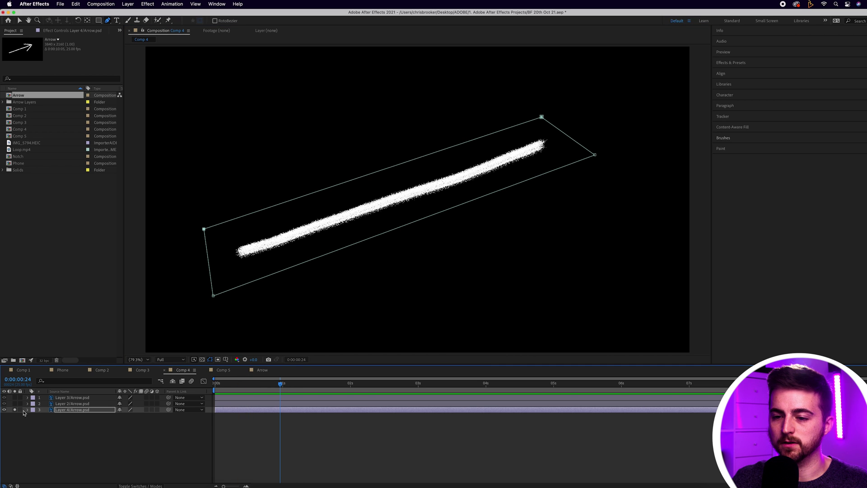
click(27, 409)
click(34, 416)
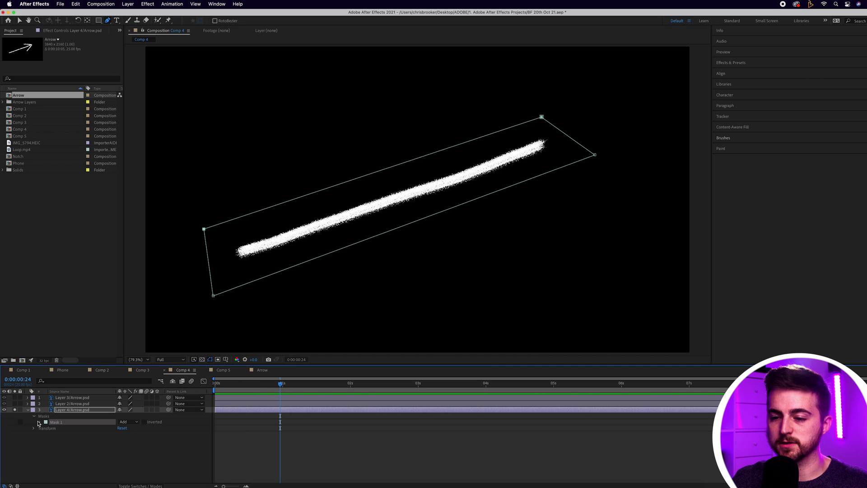
click(41, 422)
click(52, 428)
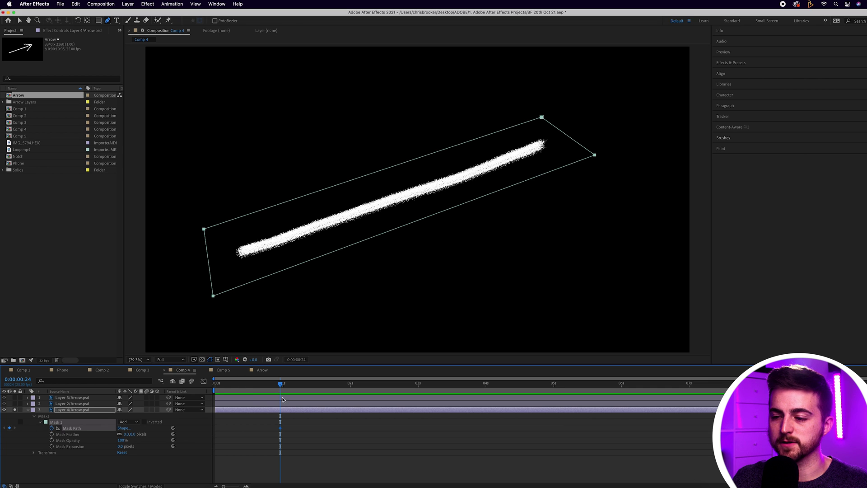
Step: At 0:00:00:03, pull the mask's right end back to hide the shaft, then play the reveal
drag(280, 385, 223, 388)
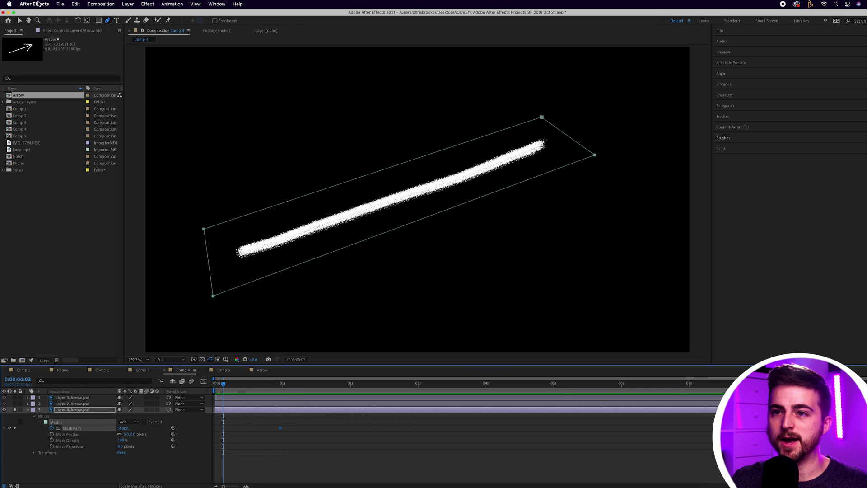
click(19, 20)
mouse_move(543, 120)
mouse_down()
mouse_move(315, 190)
mouse_move(210, 240)
mouse_up()
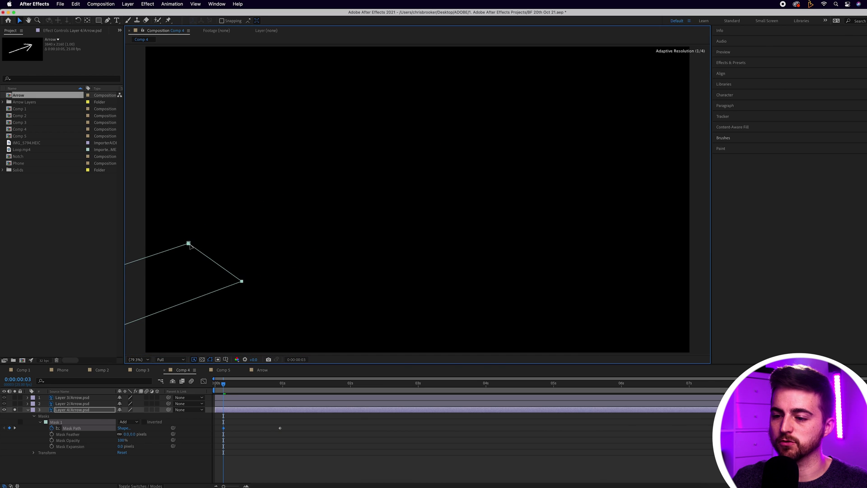
click(266, 449)
key(space)
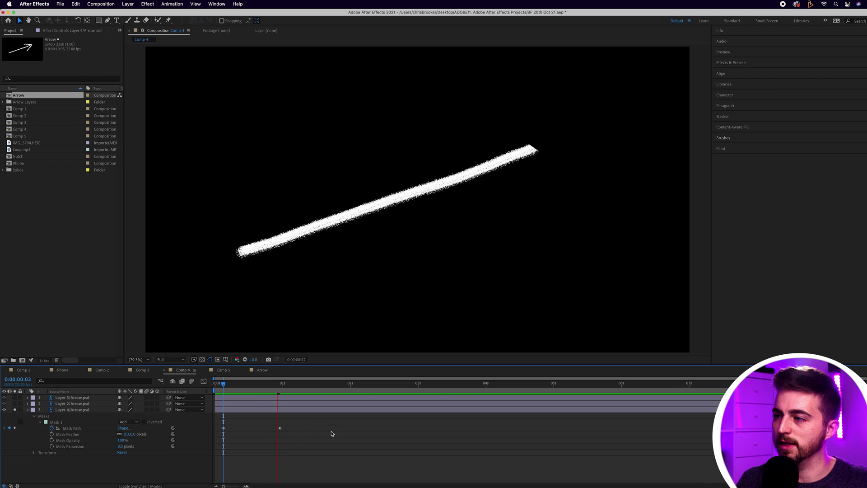
drag(318, 384, 261, 385)
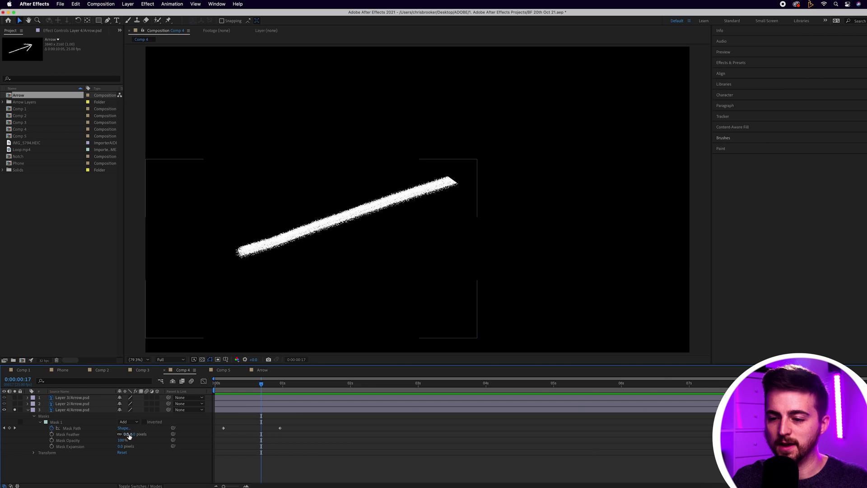
Step: Feather Mask 1's edge to 52 pixels and preview the shaft drawing on
drag(133, 437, 314, 419)
click(428, 418)
key(space)
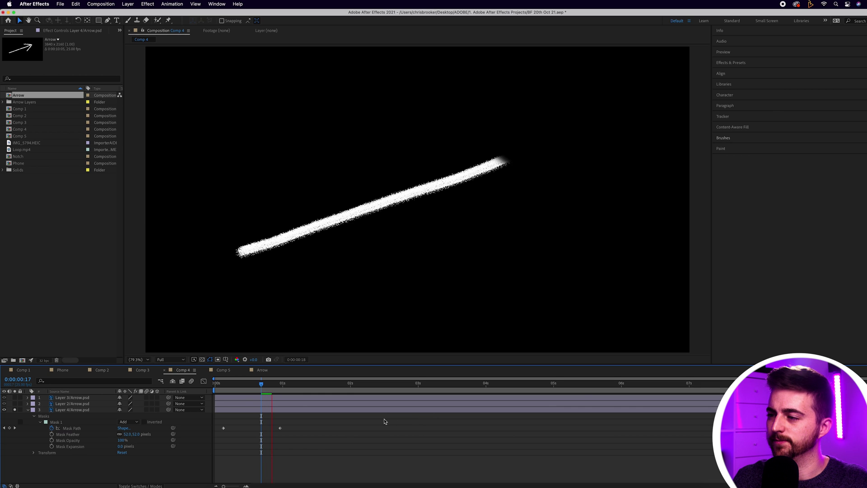
key(space)
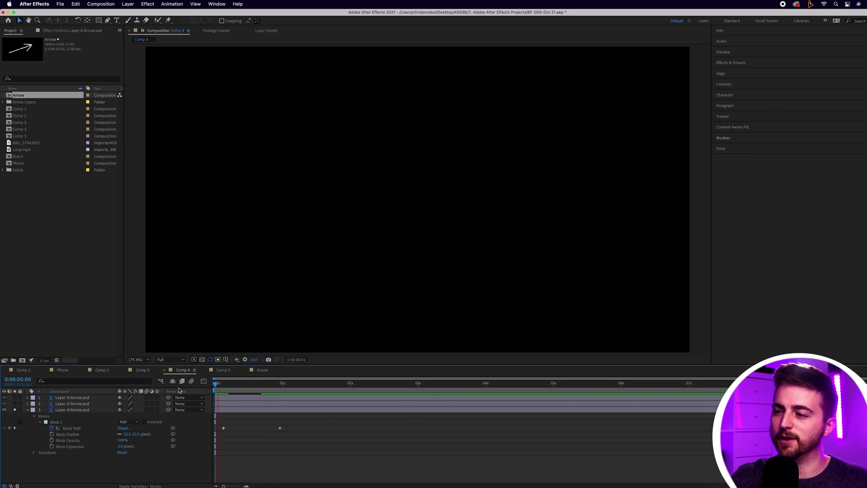
key(space)
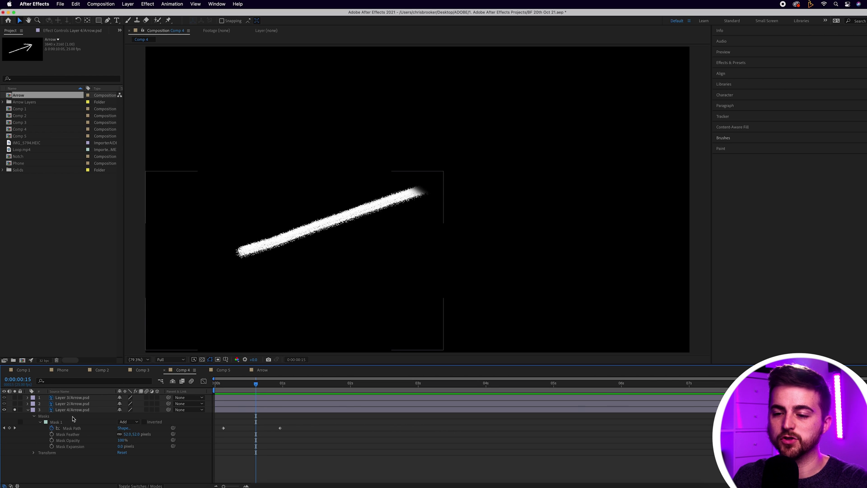
click(54, 418)
Step: Delete Mask 1, apply Write-on (searched as 'writ') to Layer 4, and save the project
key(Delete)
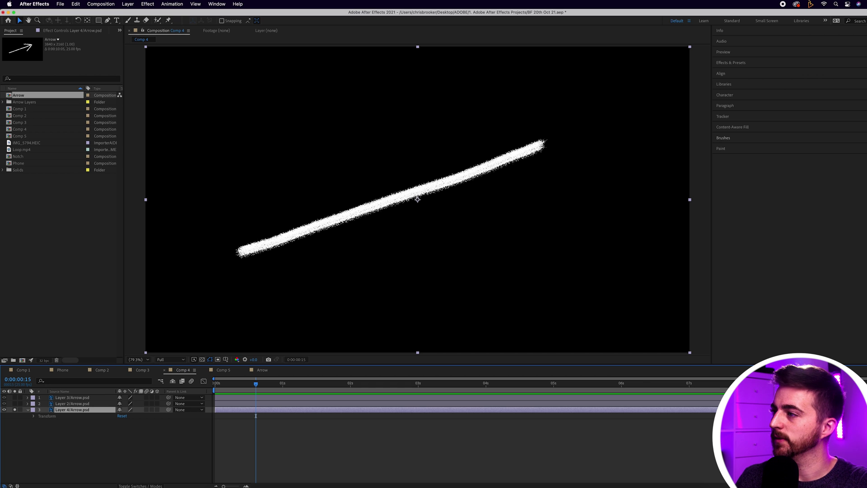
click(744, 63)
click(742, 72)
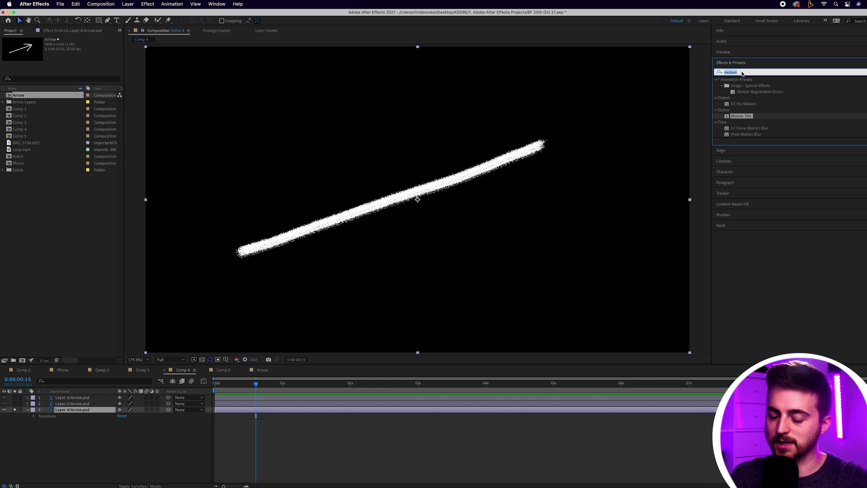
text(write)
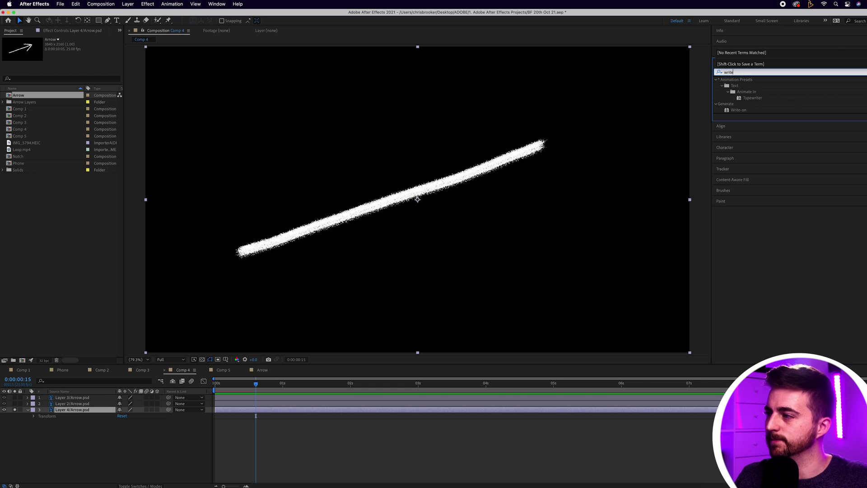
click(741, 110)
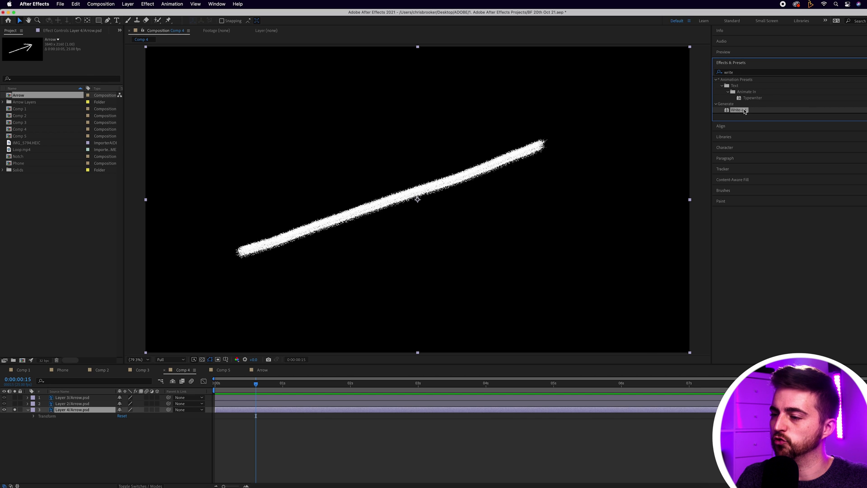
drag(744, 111, 445, 184)
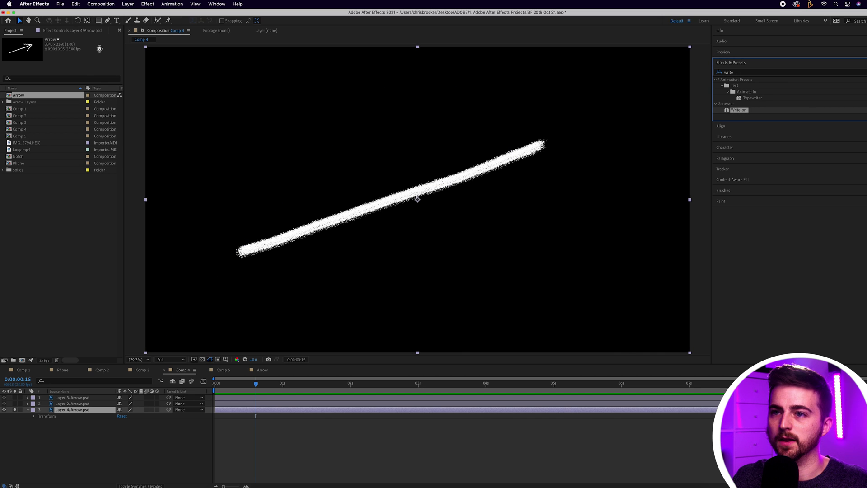
click(83, 32)
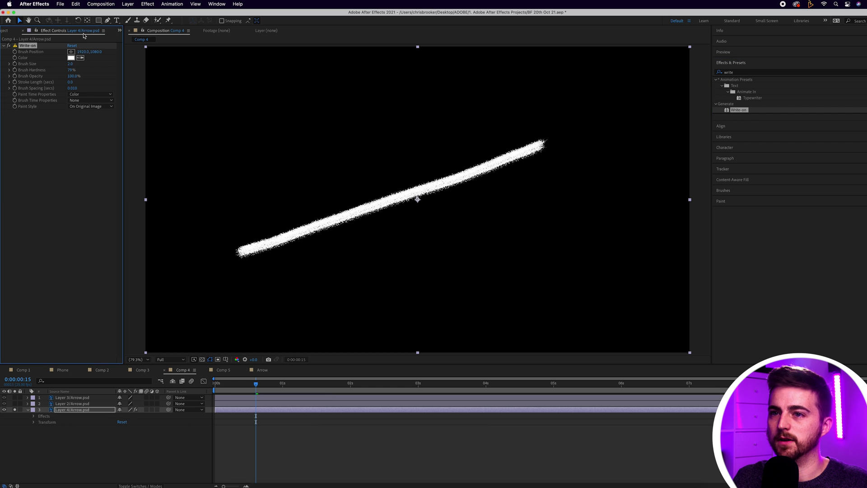
key(super+s)
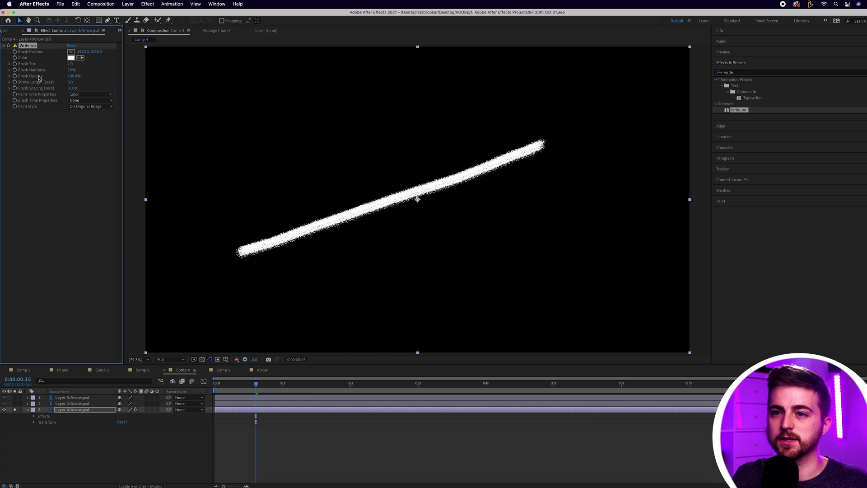
Step: Try Reveal Original Image, then set Write-on Paint Style back to On Original Image
click(80, 106)
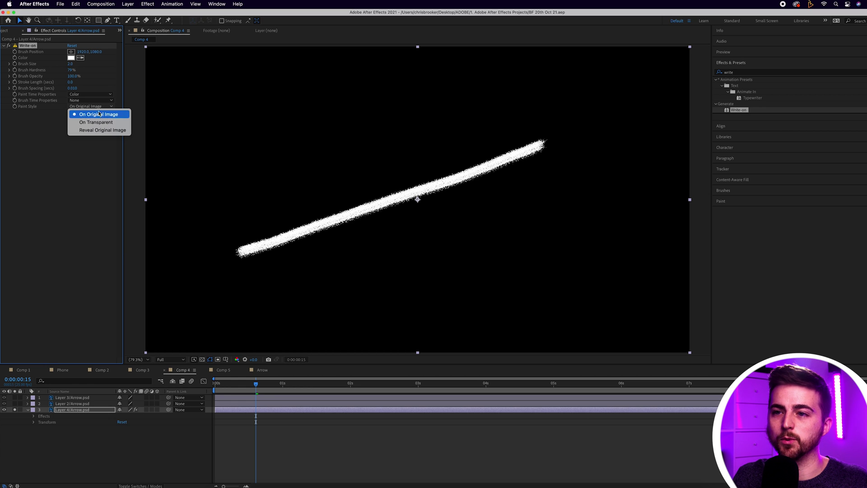
click(102, 130)
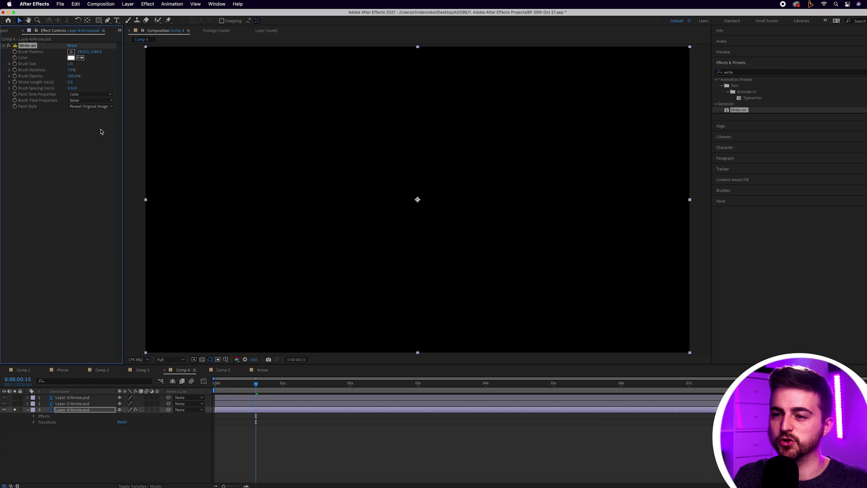
click(93, 108)
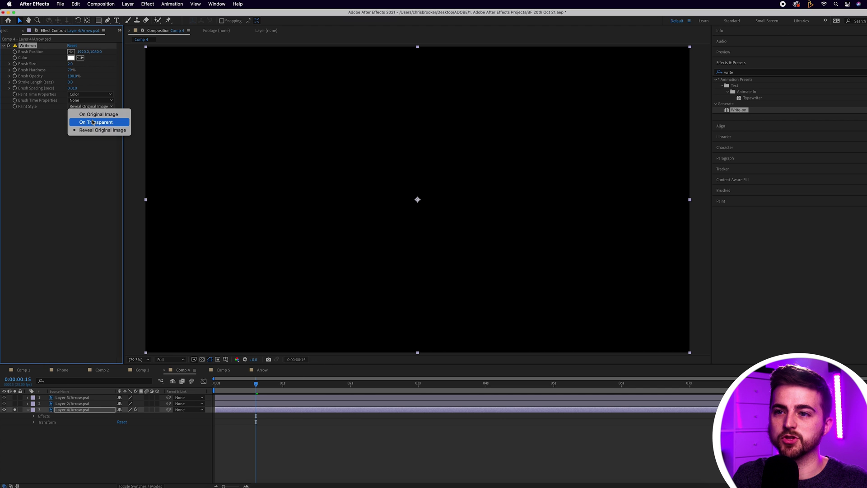
click(96, 116)
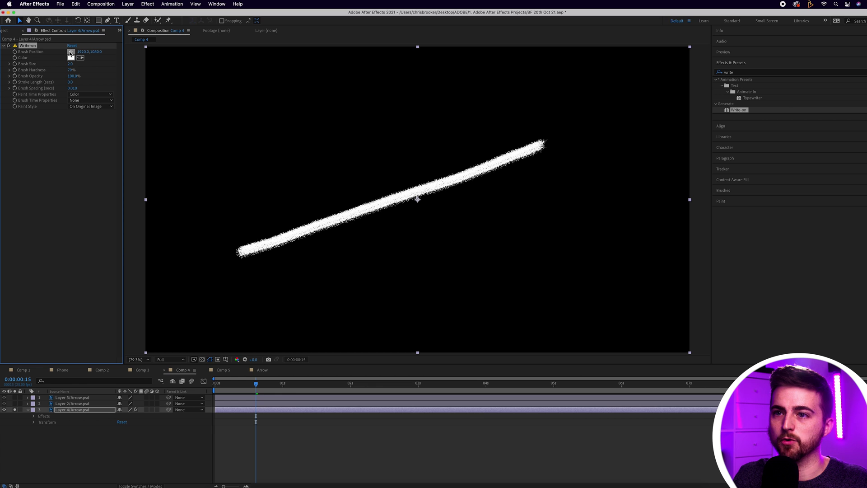
Step: Keyframe Brush Position from the stroke's lower-left end at frame 2 to its upper-right end at 0:00:01:01
click(70, 52)
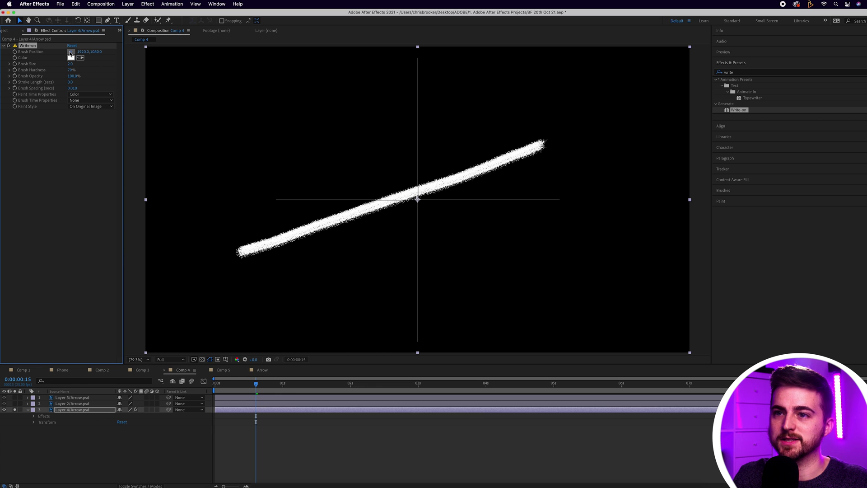
click(221, 260)
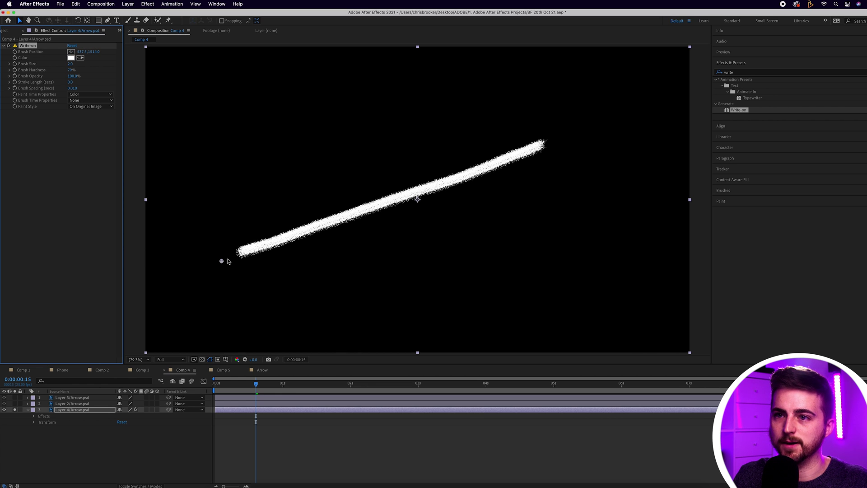
drag(242, 388, 220, 388)
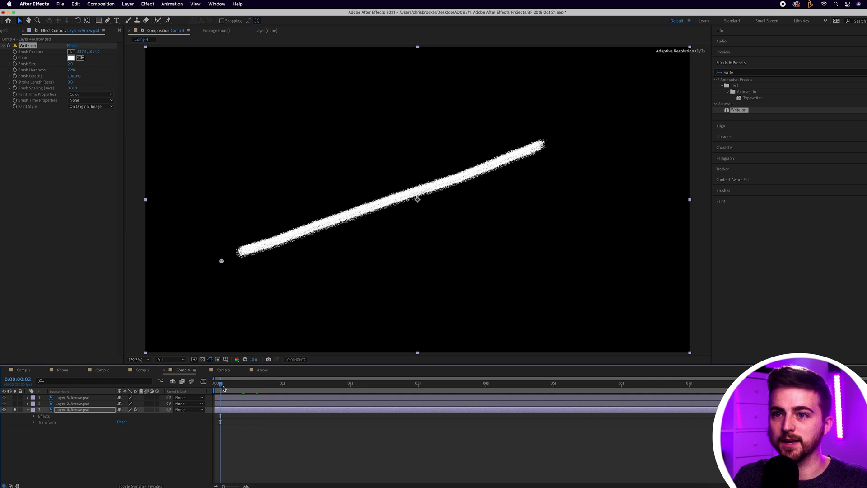
click(14, 52)
drag(226, 389, 286, 389)
mouse_move(221, 262)
mouse_down()
mouse_move(509, 170)
mouse_move(565, 135)
mouse_up()
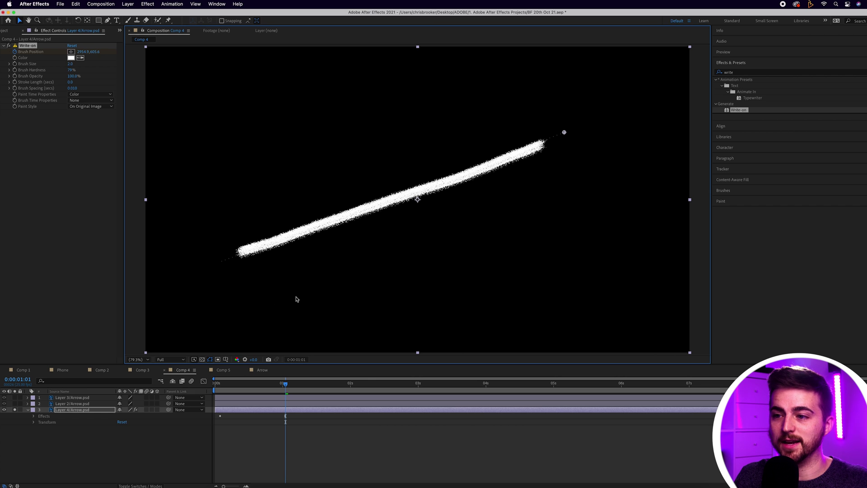
Step: Zoom and pan to inspect the stroke's upper-right end, then return to Comp 4
scroll(221, 265, up, 3)
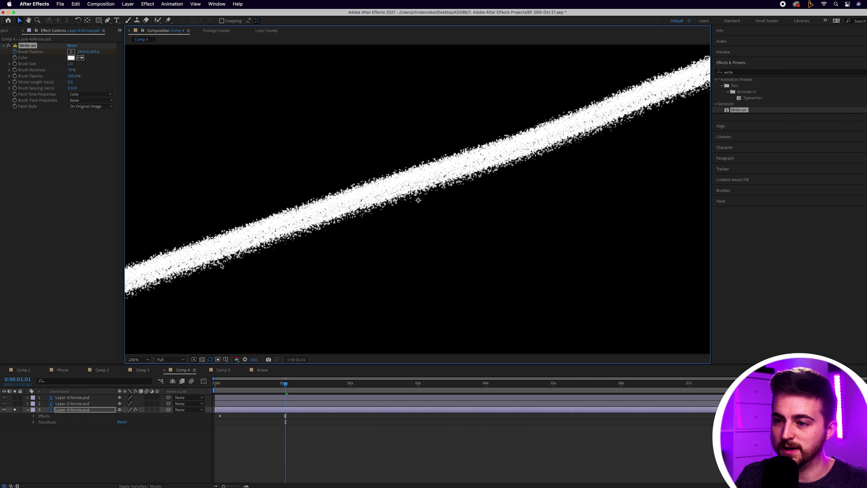
key(h)
drag(213, 292, 435, 211)
key(v)
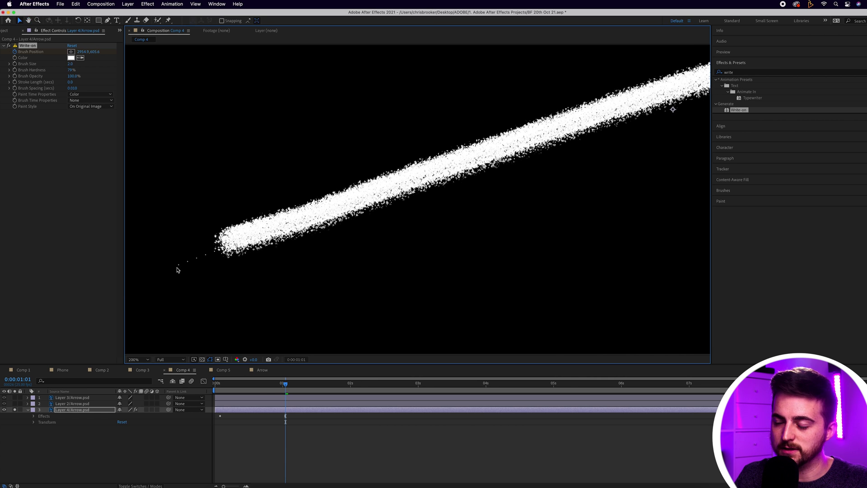
click(142, 369)
click(146, 360)
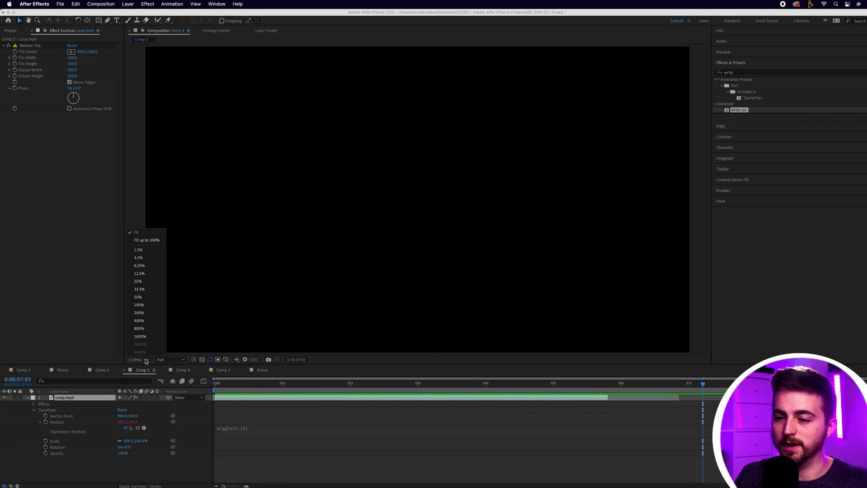
click(183, 370)
click(183, 370)
Step: Adjust the Write-on Brush Size to 86.4 and nudge the stroke's end point slightly down
click(145, 360)
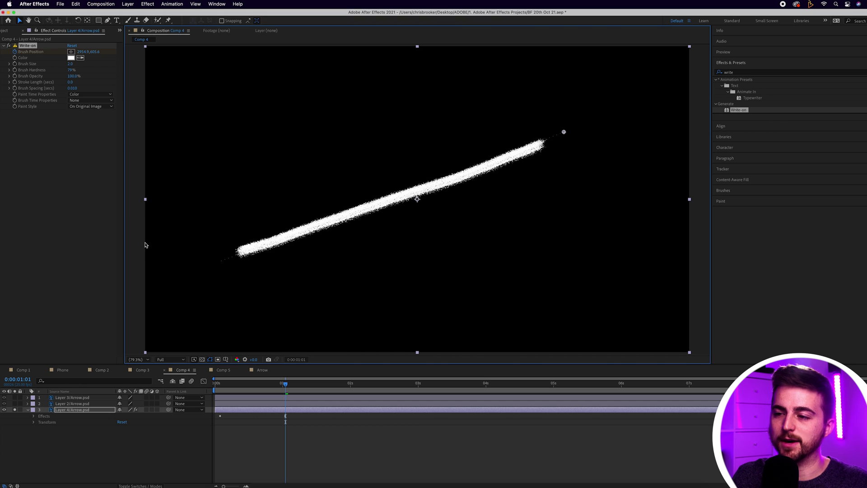
click(35, 65)
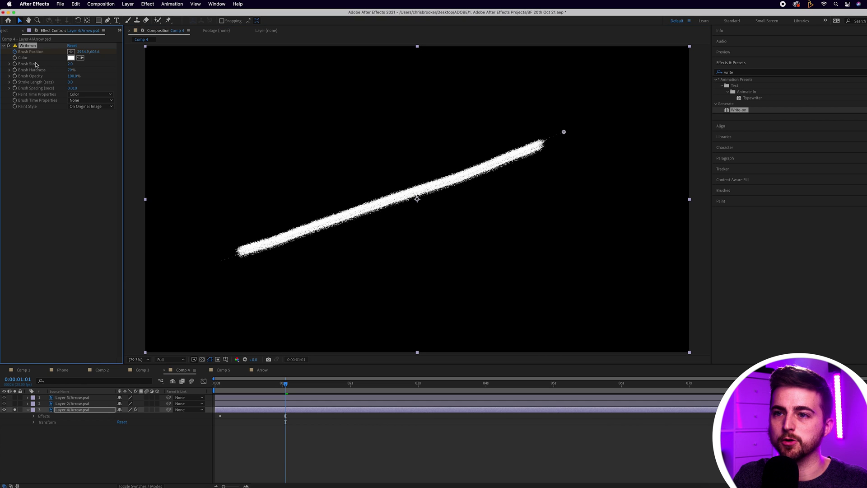
mouse_move(71, 63)
mouse_down()
mouse_move(440, 66)
mouse_move(441, 87)
mouse_up()
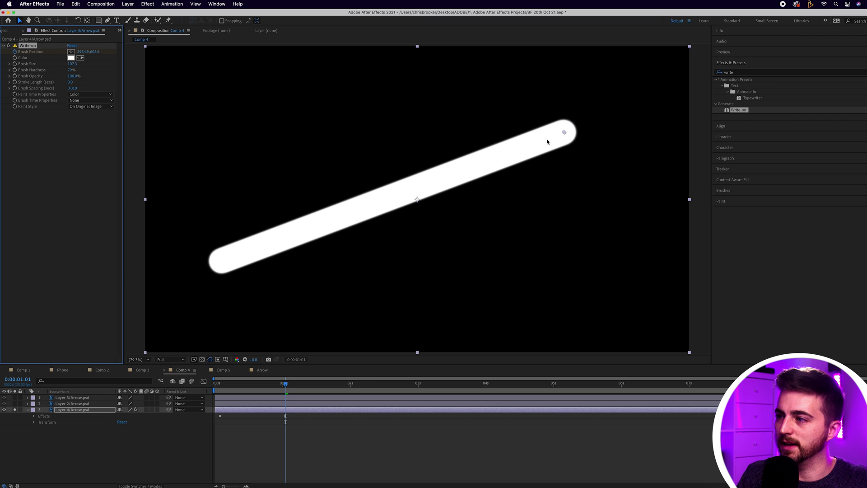
click(562, 133)
drag(564, 133, 563, 139)
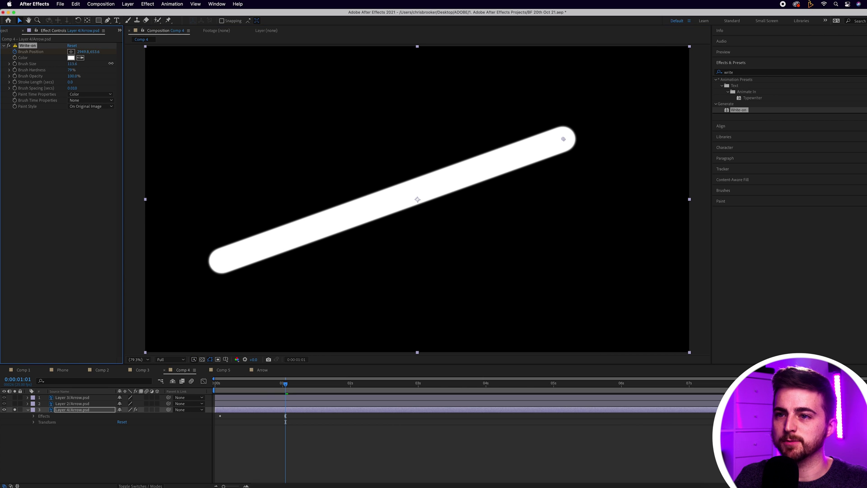
mouse_move(73, 63)
mouse_down()
mouse_move(325, 54)
mouse_move(290, 70)
mouse_move(9, 86)
mouse_move(408, 194)
mouse_up()
Step: Add a Brush Position keyframe at 0:00:00:19 and scrub to check the write-on
click(266, 383)
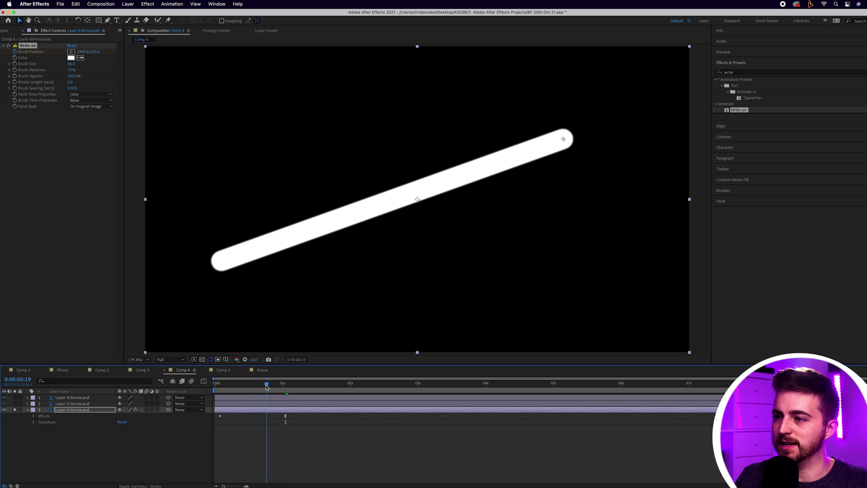
drag(464, 175, 458, 178)
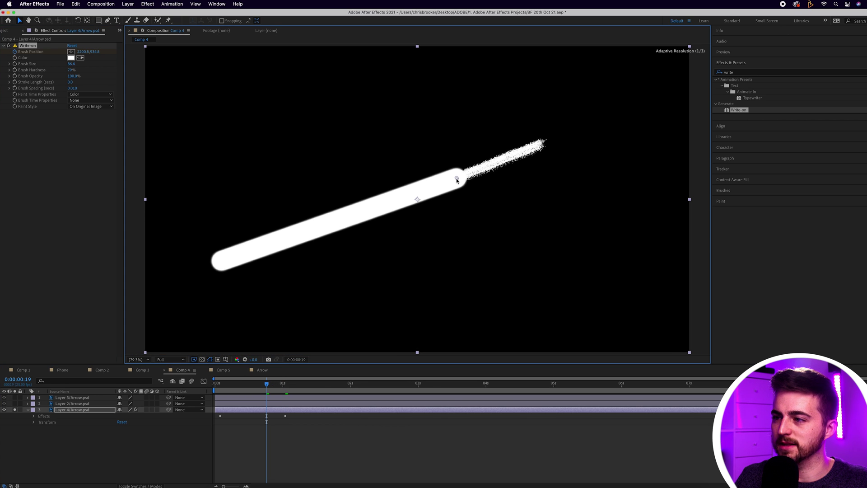
mouse_move(269, 390)
mouse_down()
mouse_move(298, 389)
mouse_move(226, 392)
mouse_up()
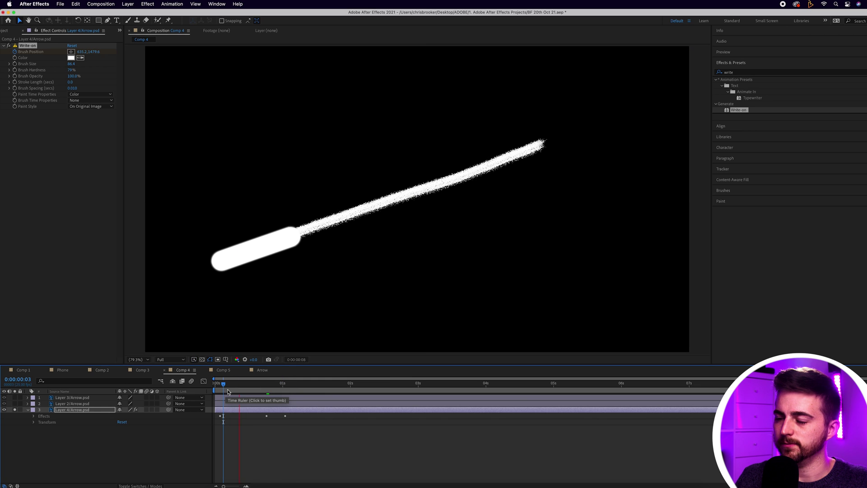
Step: Switch Write-on Paint Style to Reveal Original Image and replay the shaft from the start
key(space)
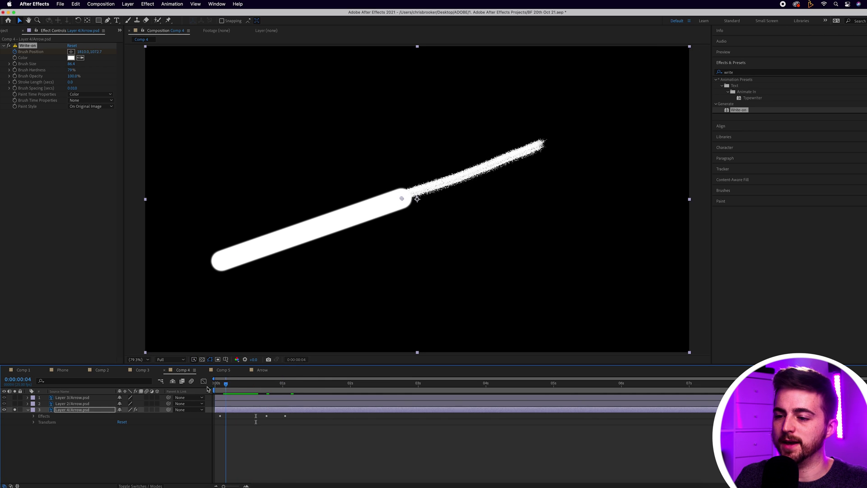
click(29, 109)
click(77, 107)
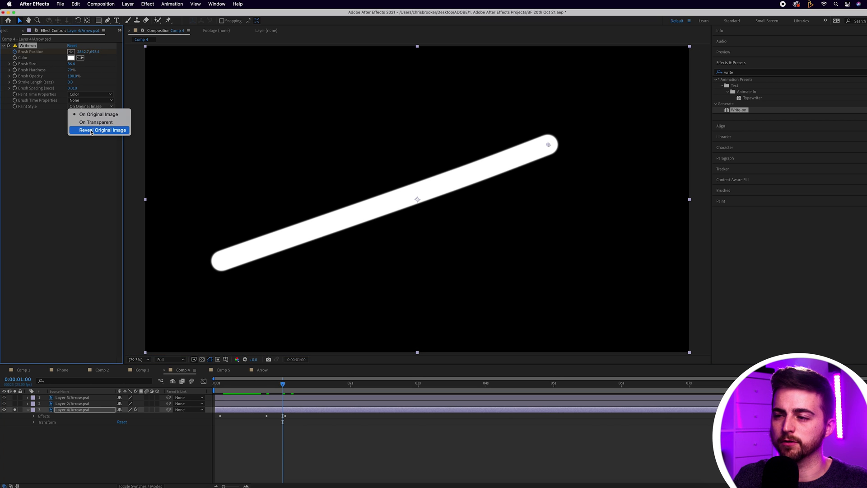
click(90, 131)
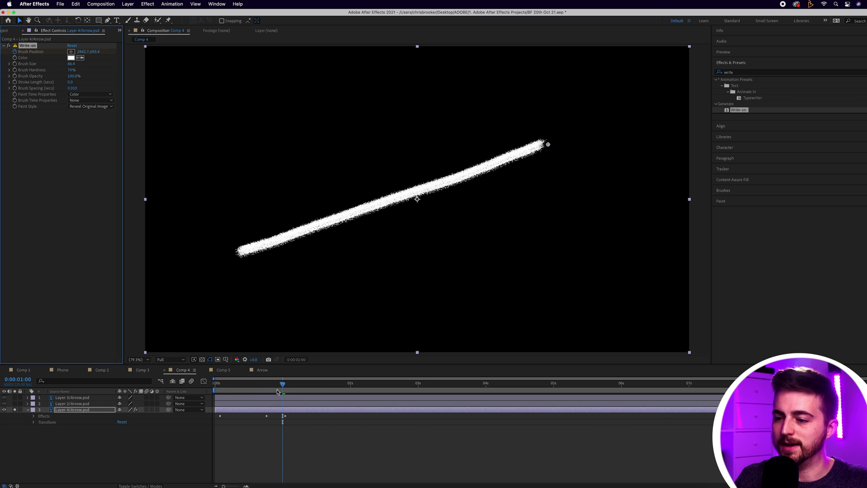
drag(277, 391, 174, 389)
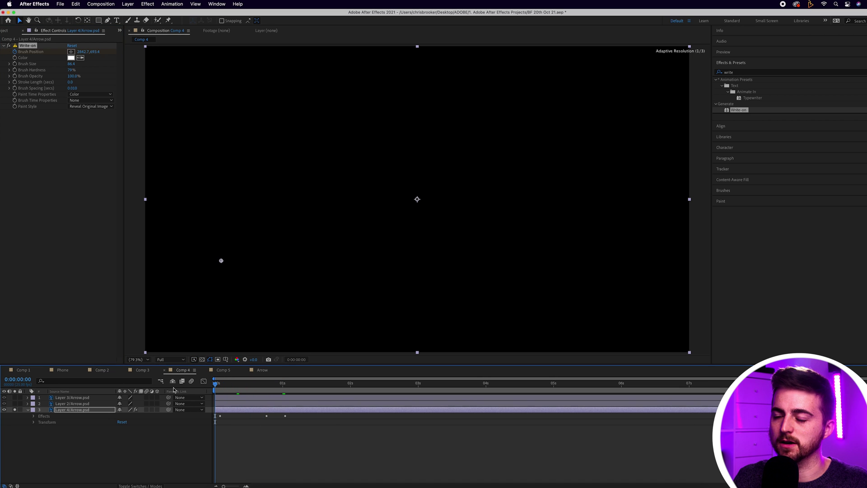
key(space)
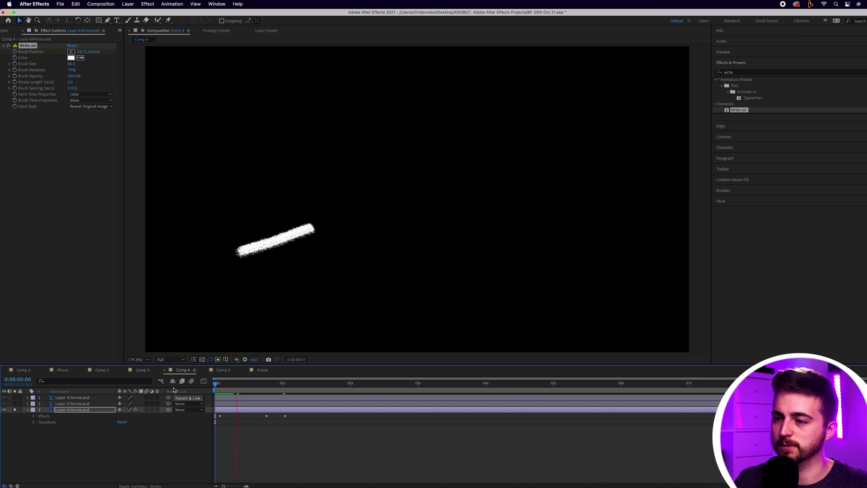
key(space)
key(space)
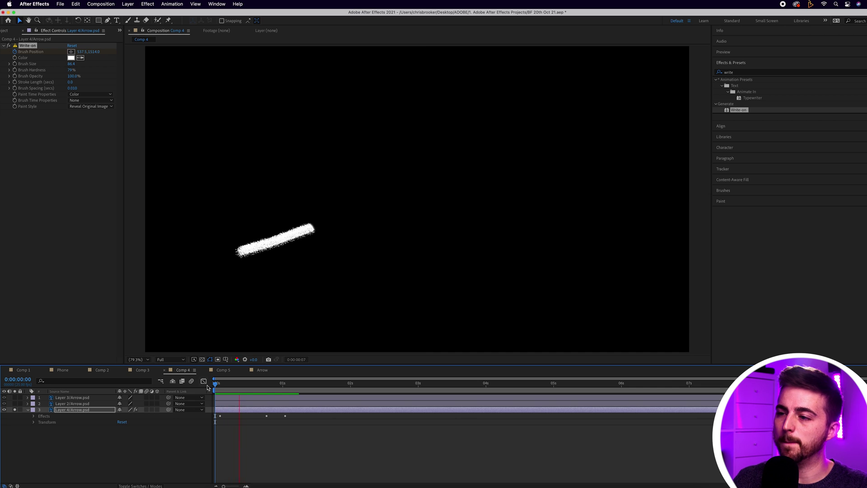
key(space)
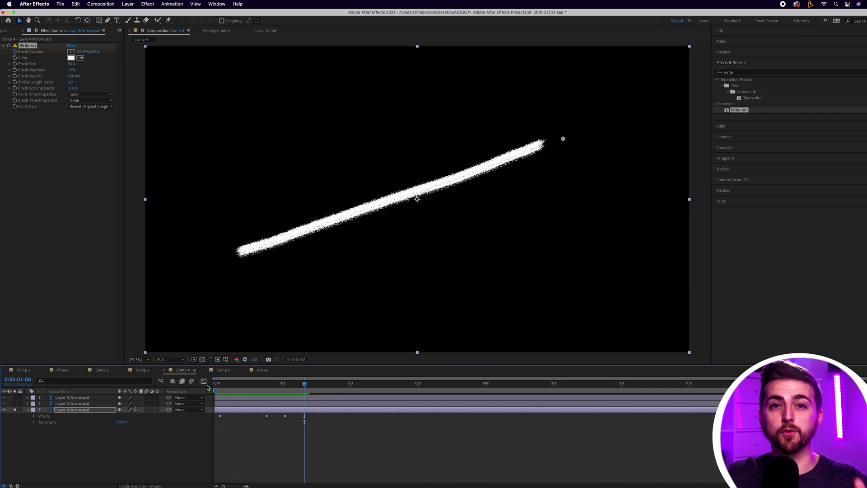
Step: Unhide the arrowhead's top arm layer (Layer 2), select it and apply Write-on
click(61, 410)
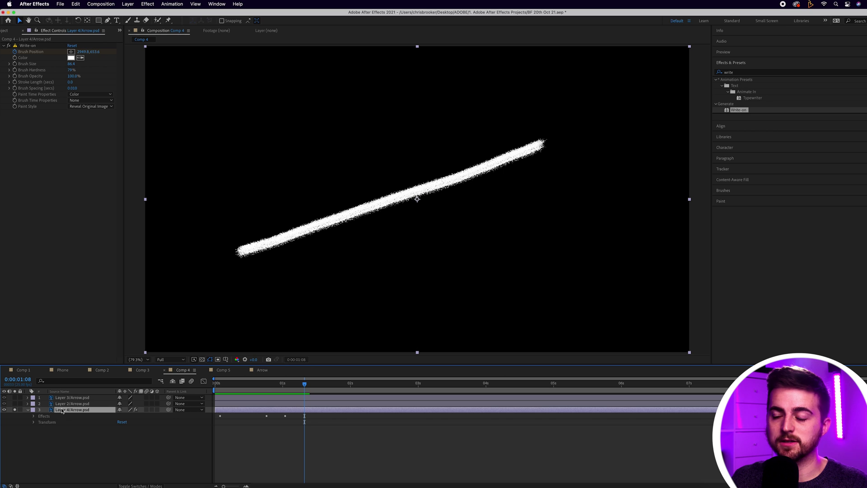
click(15, 403)
click(72, 403)
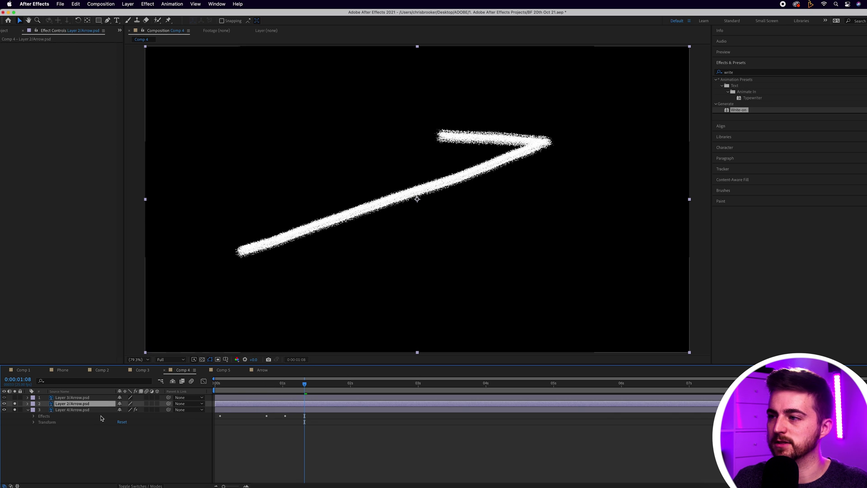
drag(743, 112, 406, 194)
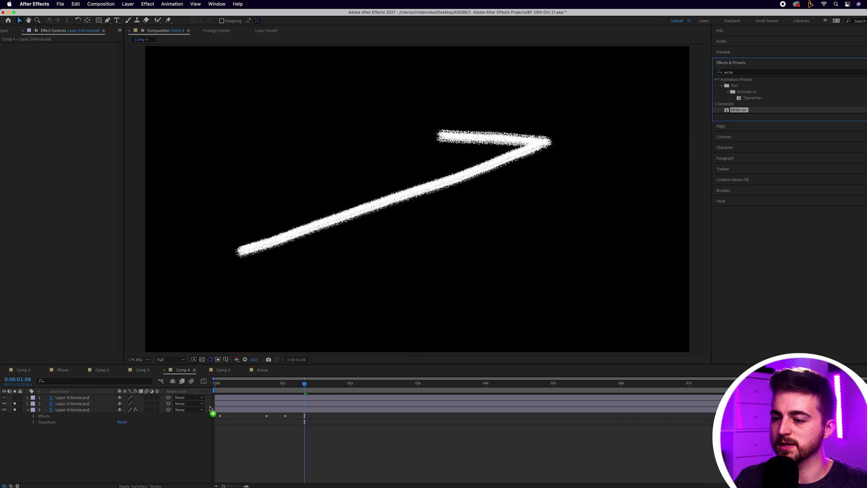
Step: Keyframe Brush Position from the arrow tip to the arm's left end, with Brush Size 84.7
click(71, 51)
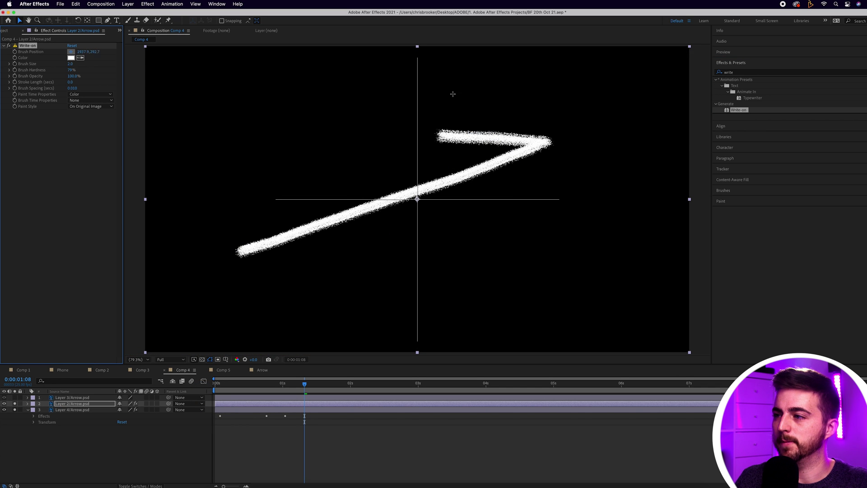
click(561, 146)
key(j)
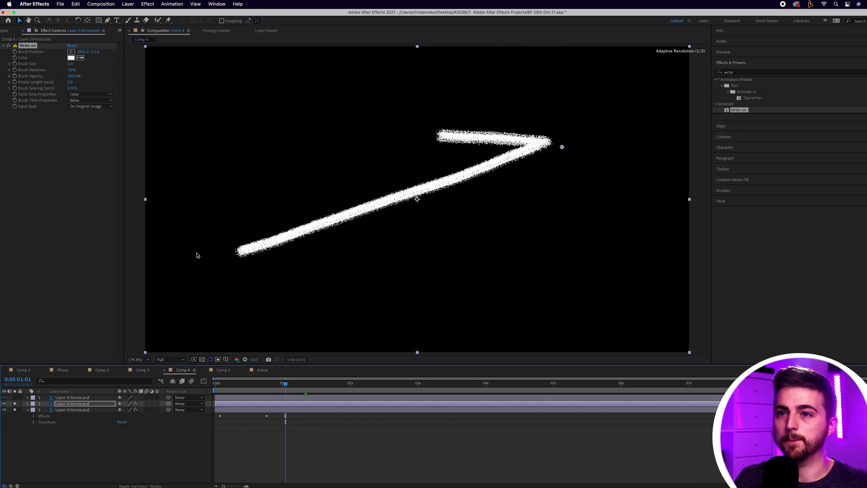
click(15, 52)
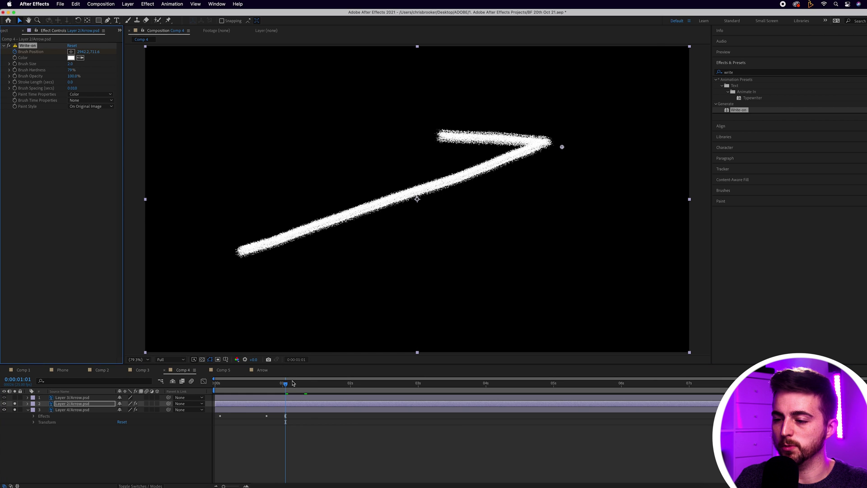
drag(292, 382, 336, 389)
drag(561, 146, 419, 135)
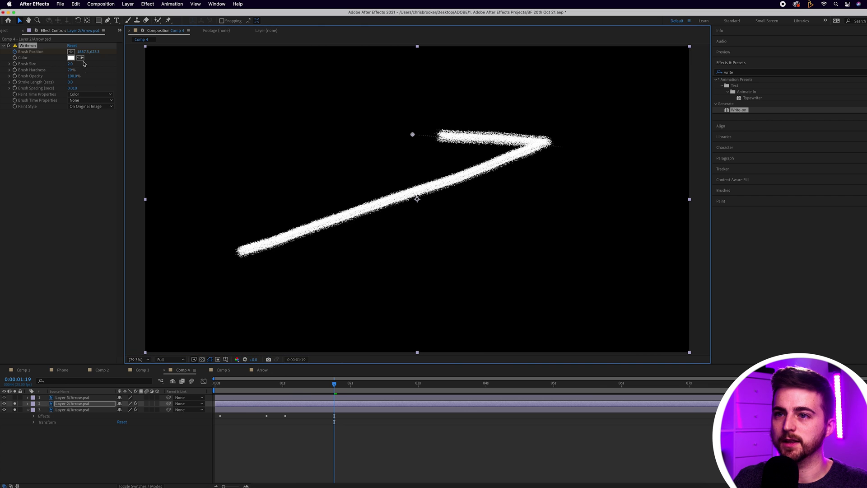
mouse_move(70, 64)
mouse_down()
mouse_move(395, 67)
mouse_move(361, 68)
mouse_up()
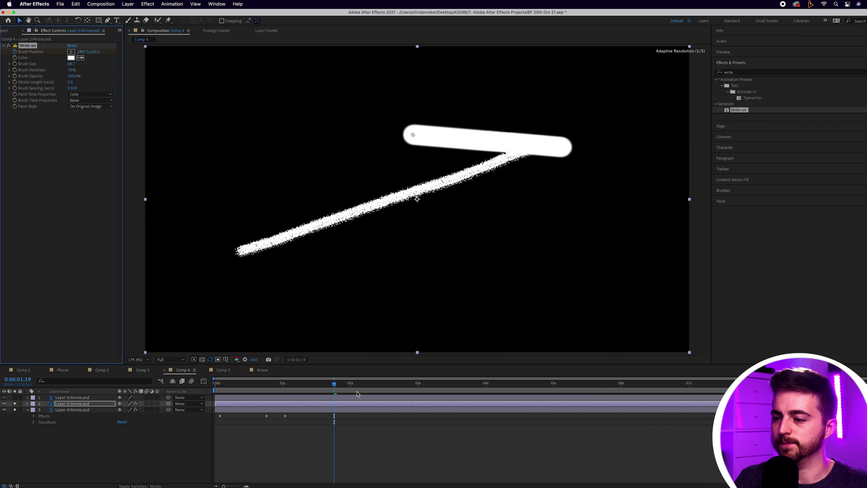
drag(334, 384, 307, 387)
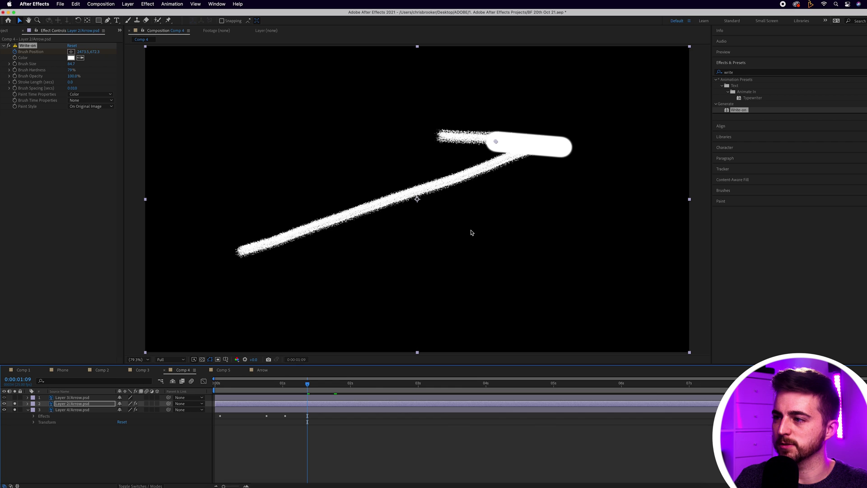
drag(496, 142, 495, 138)
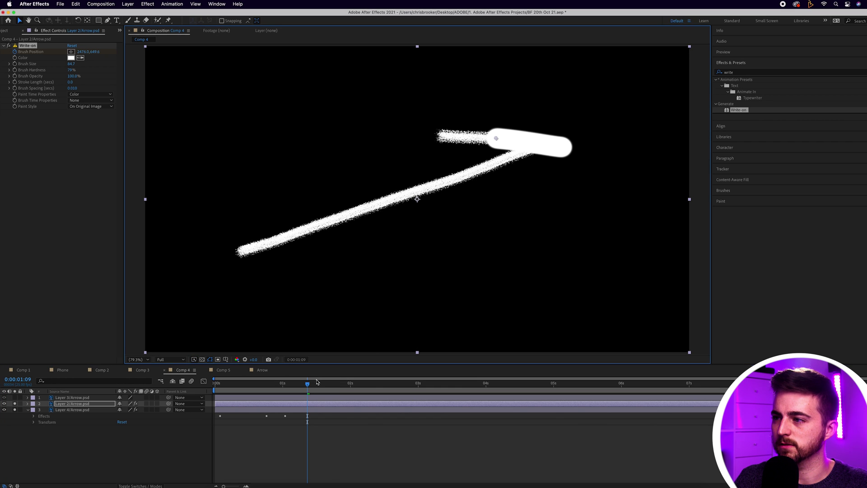
Step: Set the arm's Paint Style to Reveal Original Image and check it drawing in after the shaft
drag(328, 387, 353, 387)
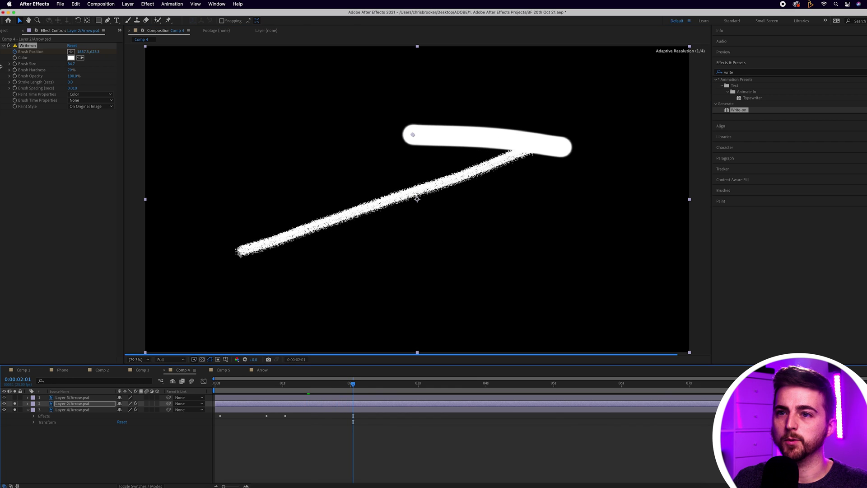
click(88, 105)
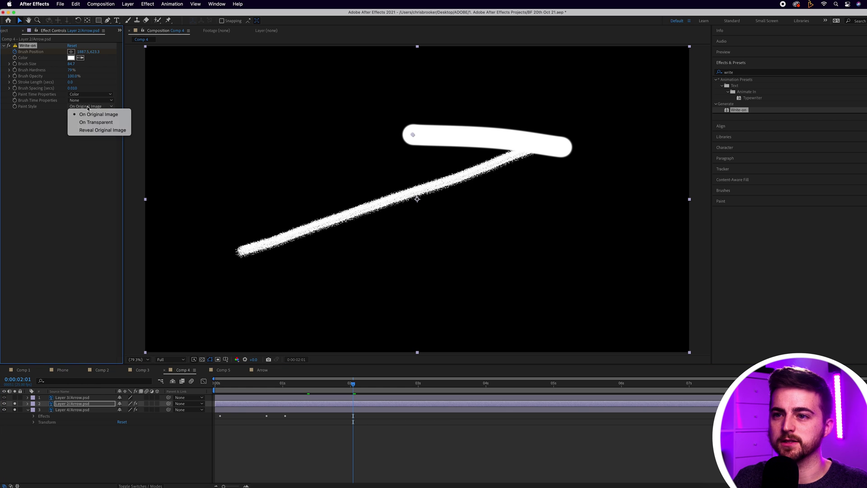
click(92, 130)
mouse_move(345, 384)
mouse_down()
mouse_move(220, 389)
mouse_move(227, 386)
mouse_up()
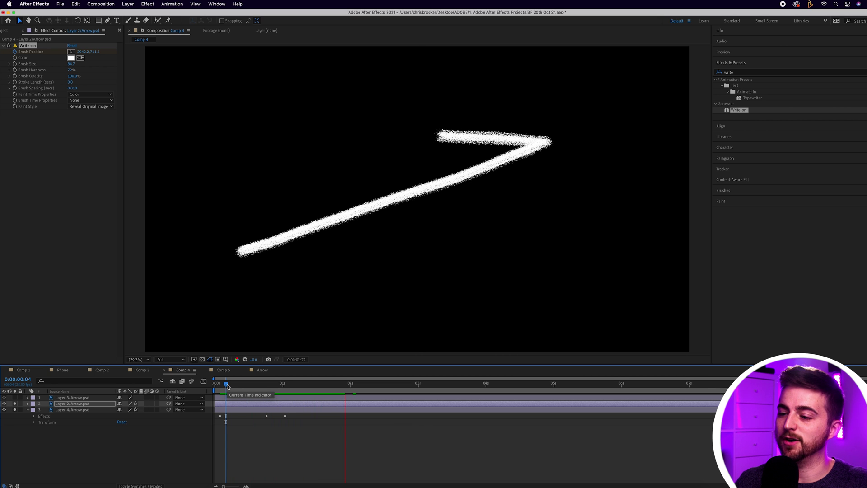
key(space)
drag(269, 387, 299, 388)
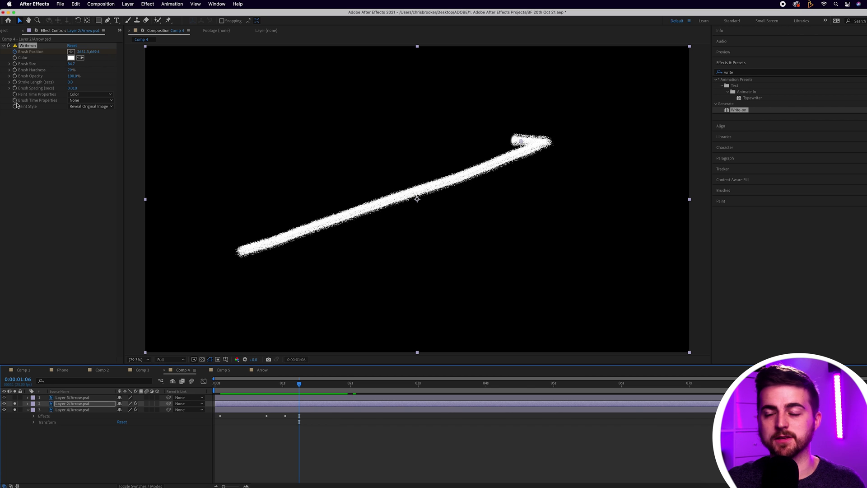
click(72, 397)
Step: Apply Write-on to Layer 3 and keyframe Brush Position from the tip to the lower arm's end
mouse_move(299, 383)
mouse_down()
mouse_move(259, 389)
mouse_move(285, 384)
mouse_up()
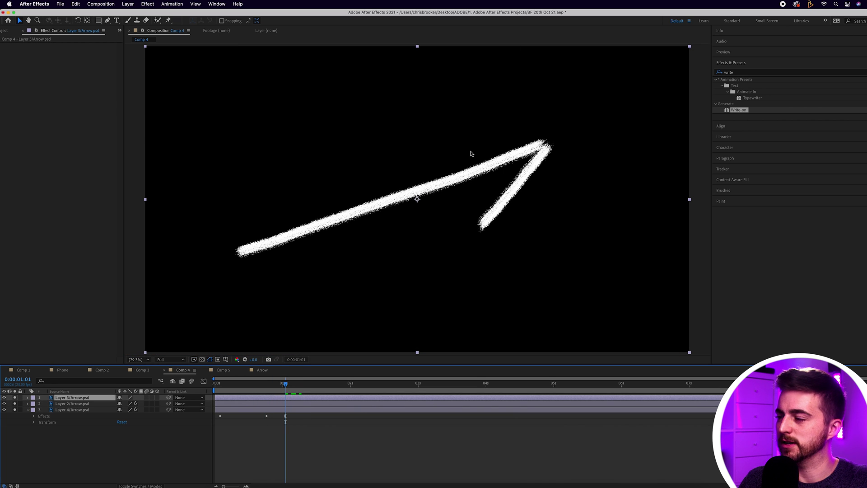
drag(735, 113, 275, 295)
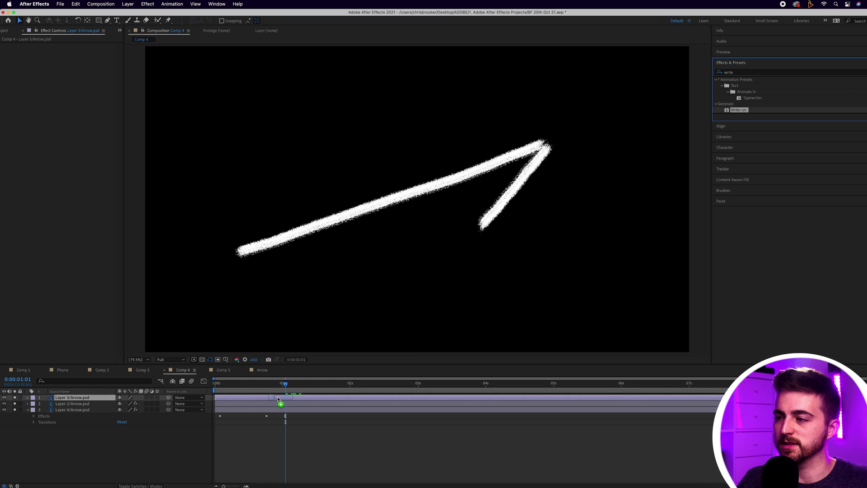
click(558, 133)
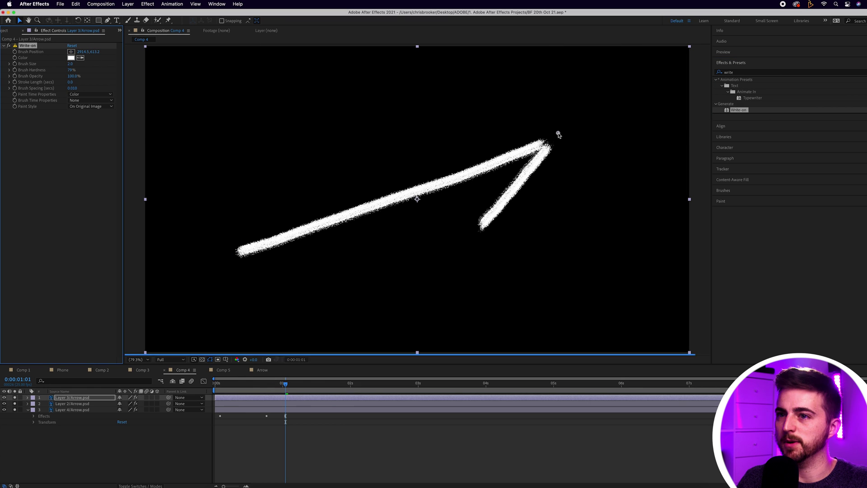
click(15, 52)
key(space)
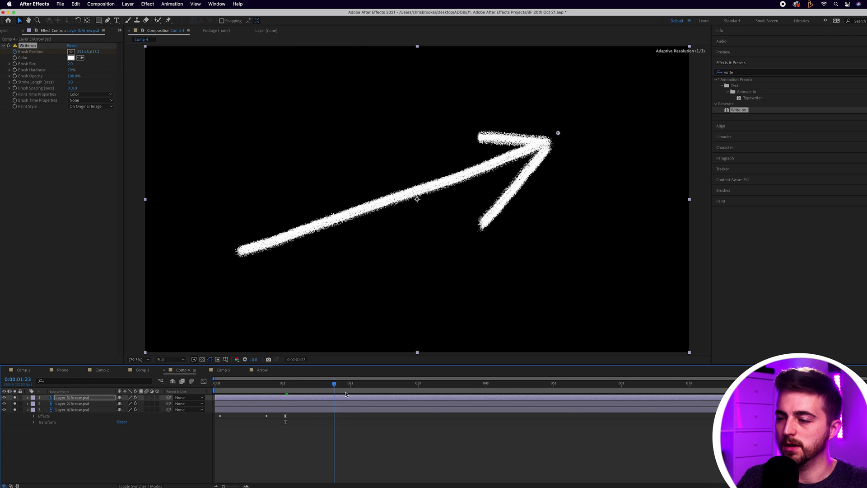
key(space)
drag(559, 134, 465, 245)
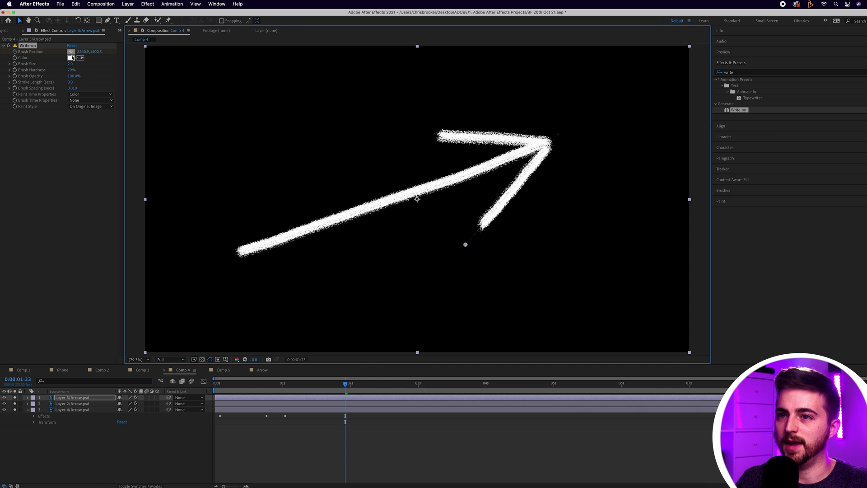
Step: Set Brush Size to 79.7 and Paint Style to Reveal Original Image, then rewind
drag(70, 64, 351, 64)
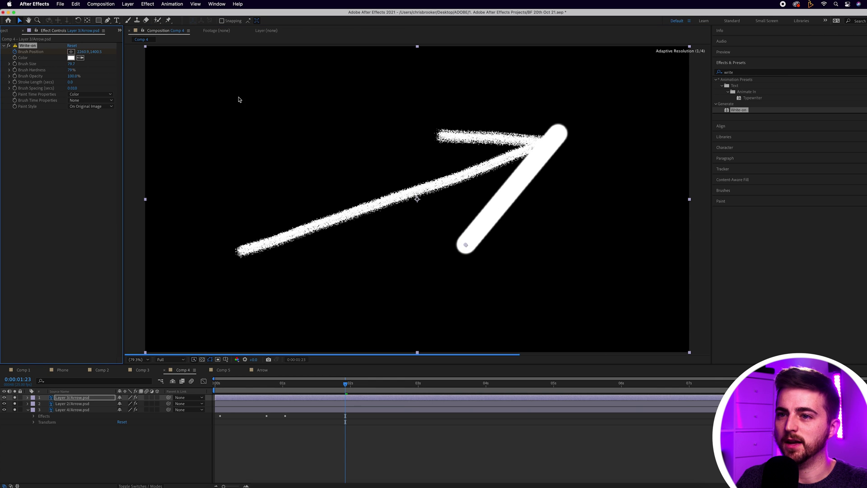
click(100, 106)
click(97, 130)
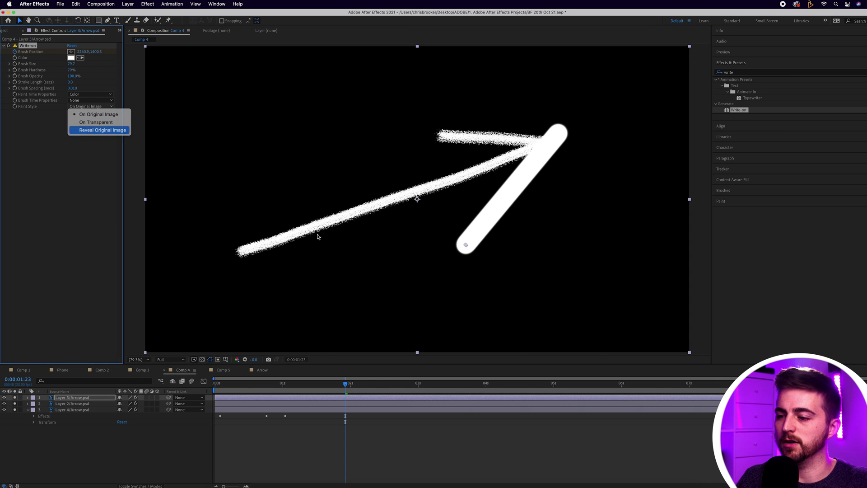
click(216, 384)
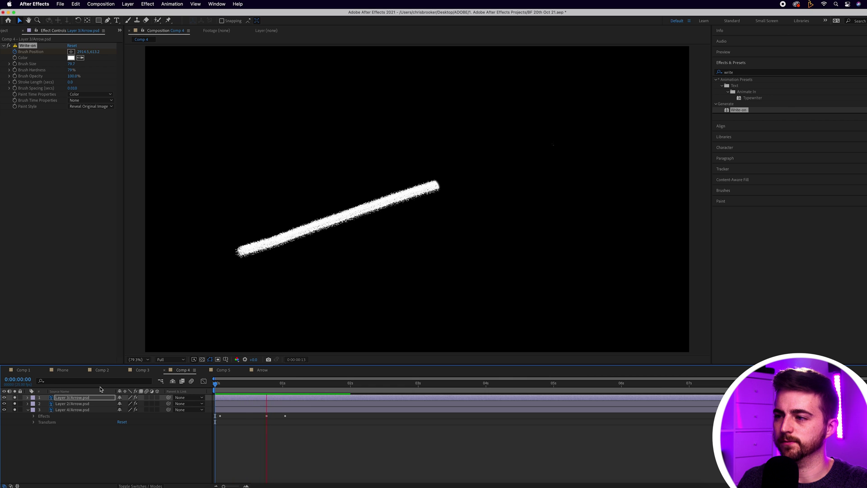
Step: Stop the preview and drag the viewer/timeline divider up to enlarge the Timeline panel
key(space)
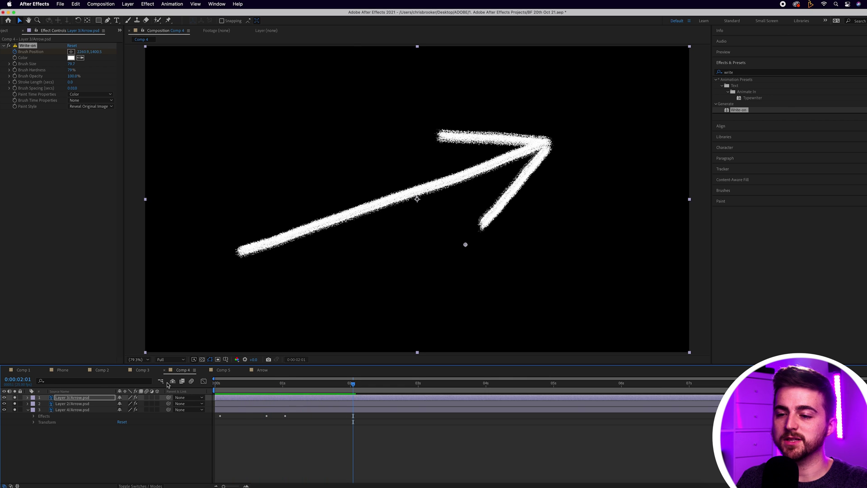
drag(148, 364, 147, 317)
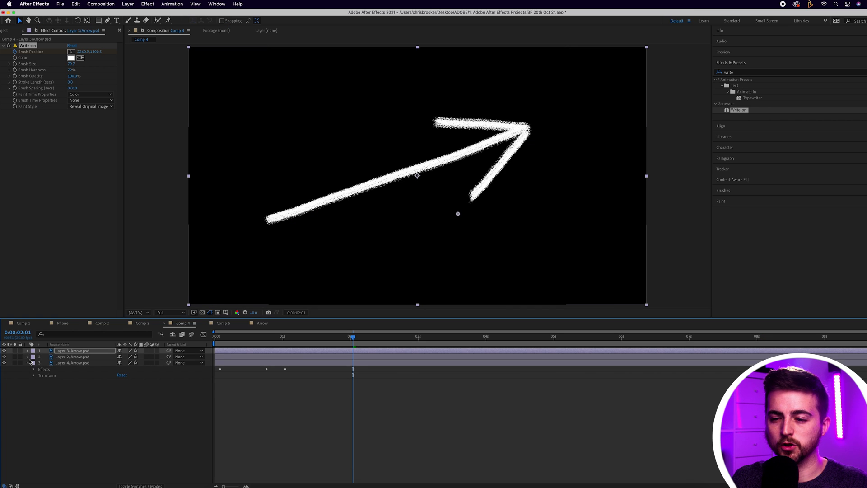
Step: Reveal Write-on properties on all three stroke layers and select their Brush Position keyframes
click(27, 357)
click(27, 350)
click(33, 356)
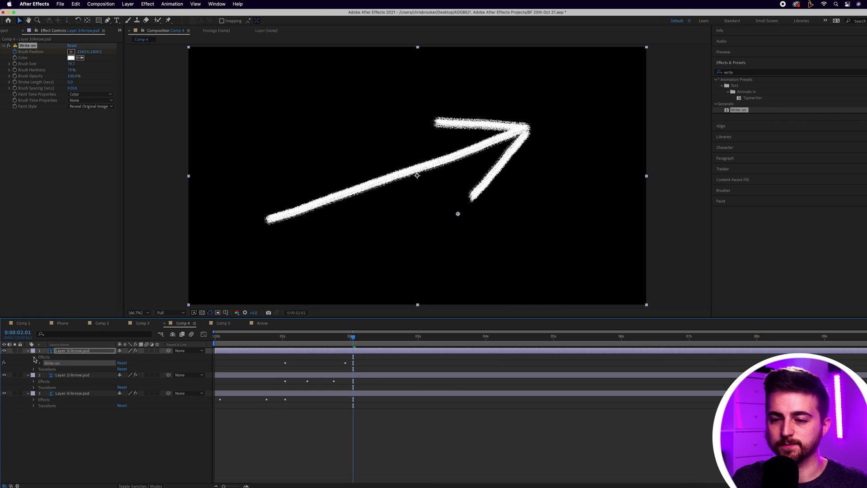
click(39, 362)
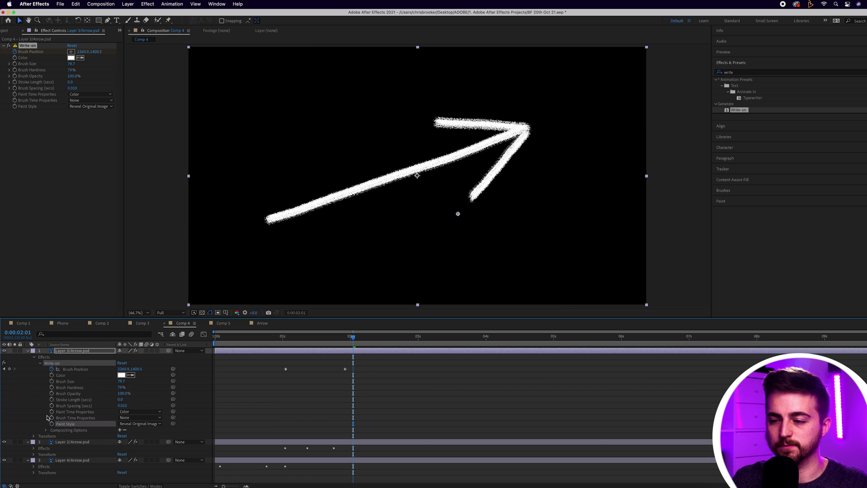
click(33, 447)
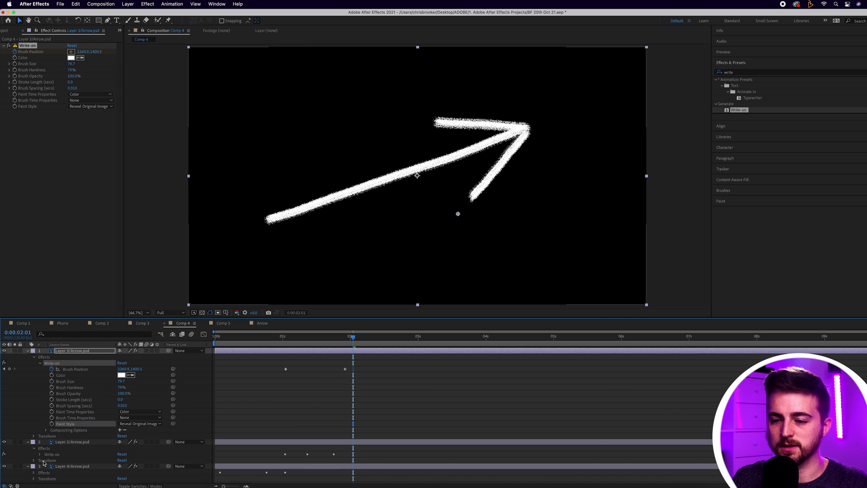
click(40, 454)
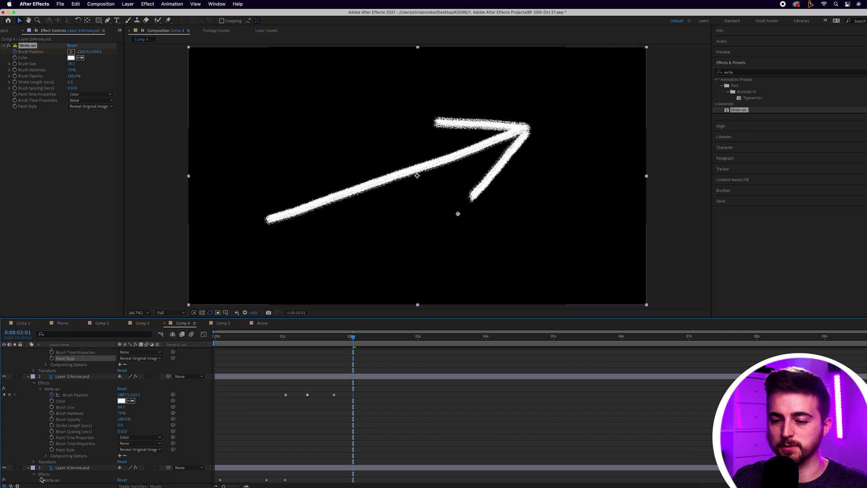
scroll(41, 479, down, 1)
click(40, 475)
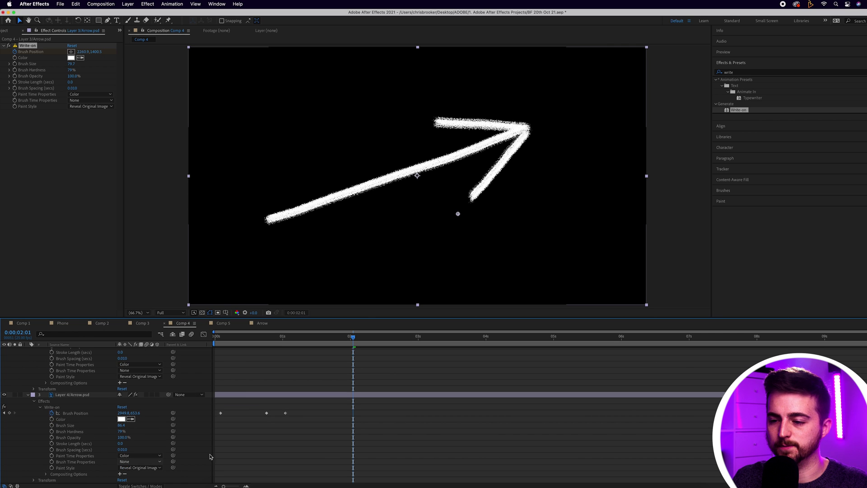
scroll(290, 444, up, 5)
drag(367, 448, 208, 387)
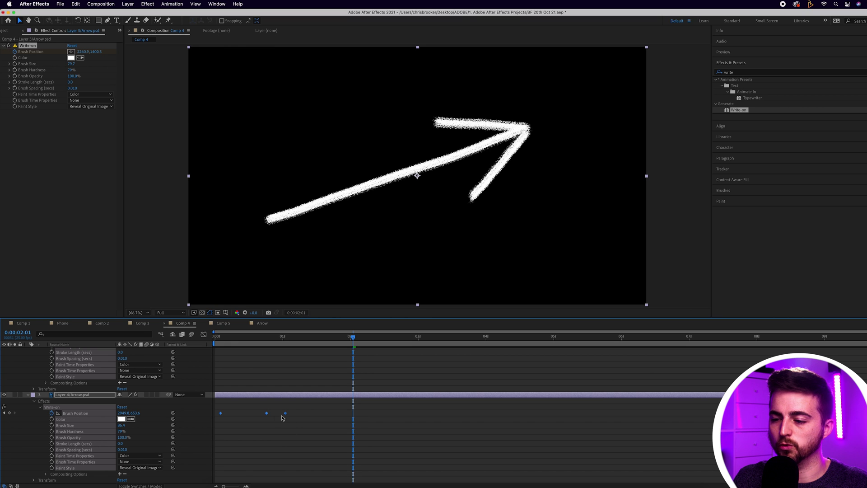
Step: Apply Easy Ease to the selected Brush Position keyframes and preview the animation
right_click(267, 413)
click(266, 413)
right_click(267, 413)
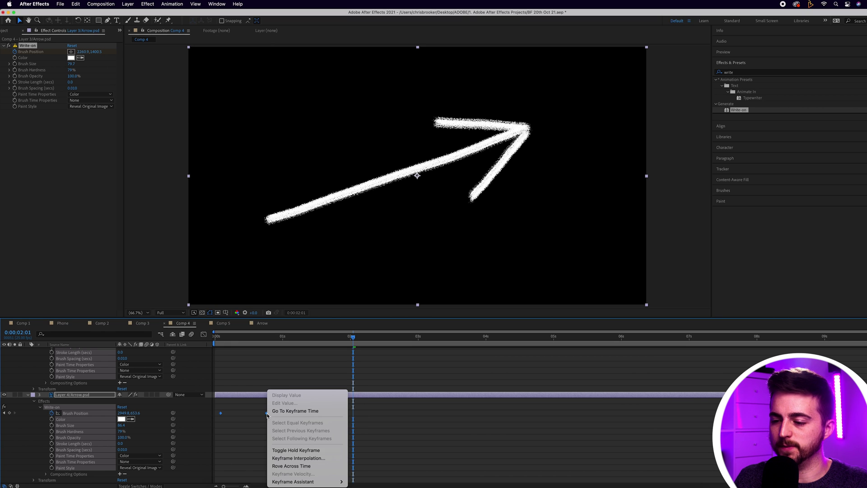
mouse_move(339, 482)
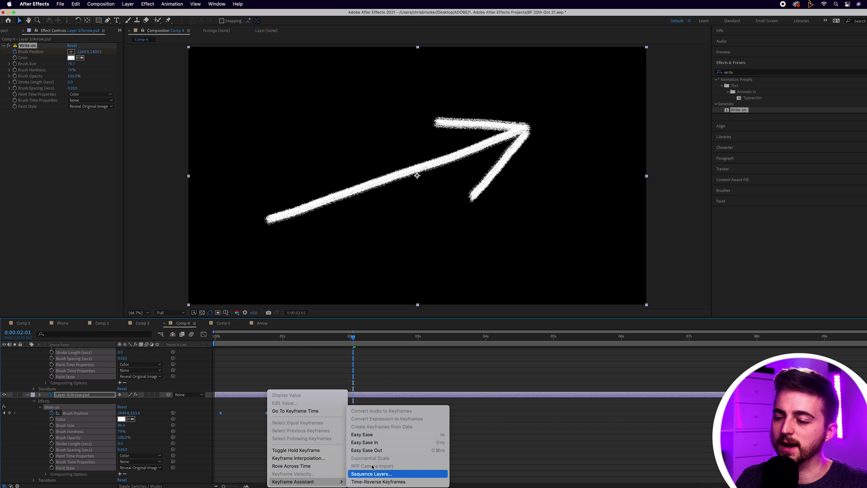
click(366, 435)
key(space)
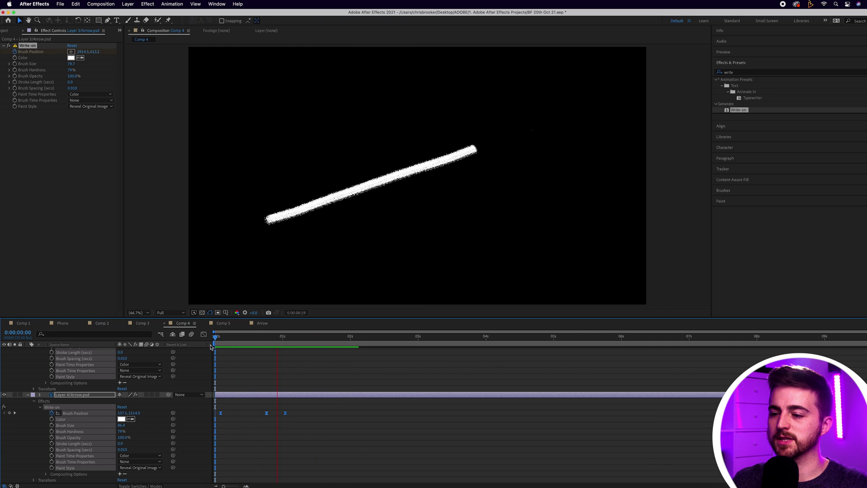
key(space)
Step: Apply Easy Ease In to the remaining Brush Position keyframes
right_click(266, 412)
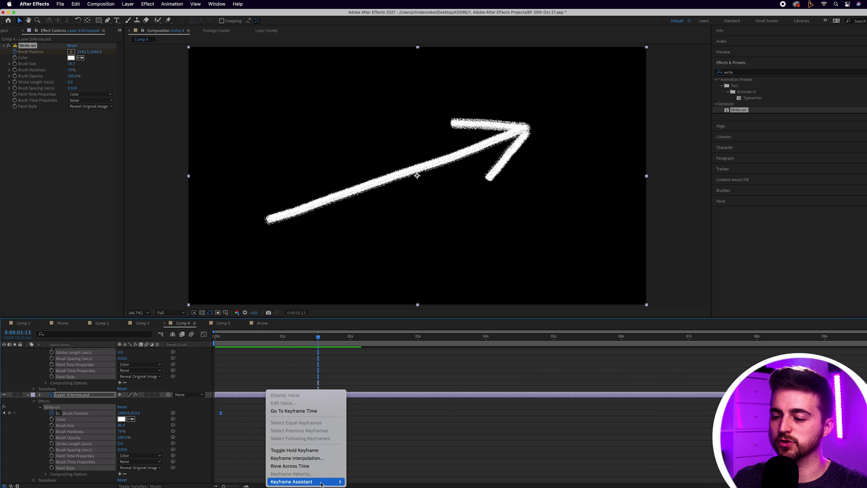
mouse_move(321, 483)
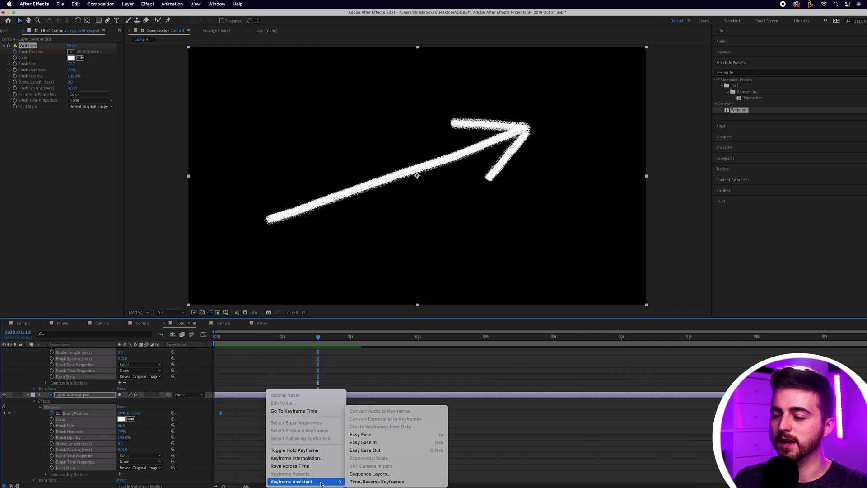
click(369, 444)
scroll(179, 374, up, 5)
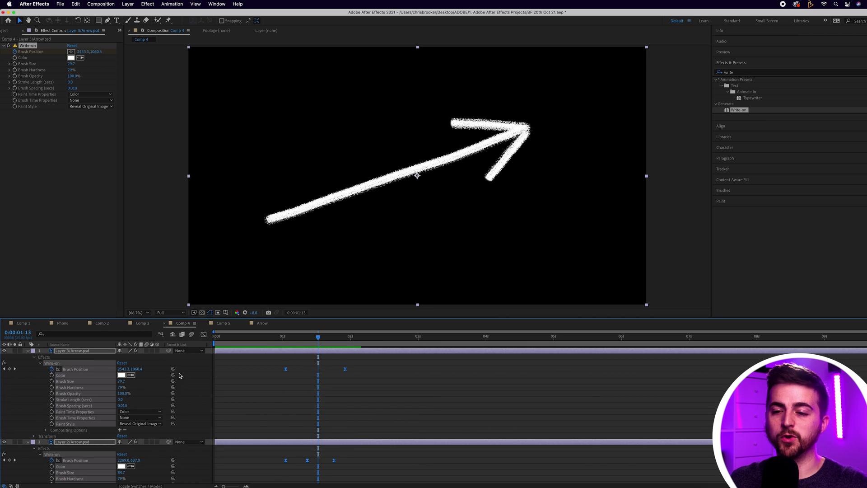
Step: Collapse the layers, select all three stroke layers, and pre-compose them as 'Arrow'
click(28, 351)
click(28, 357)
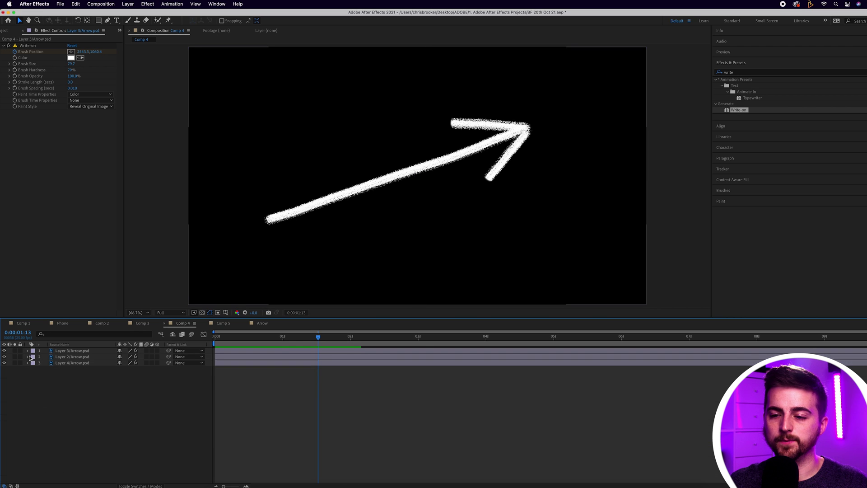
drag(136, 423, 70, 353)
right_click(71, 352)
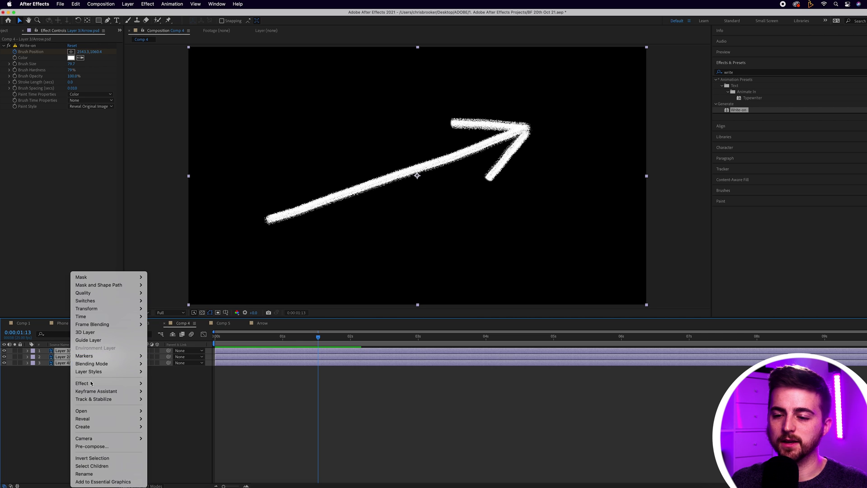
click(92, 446)
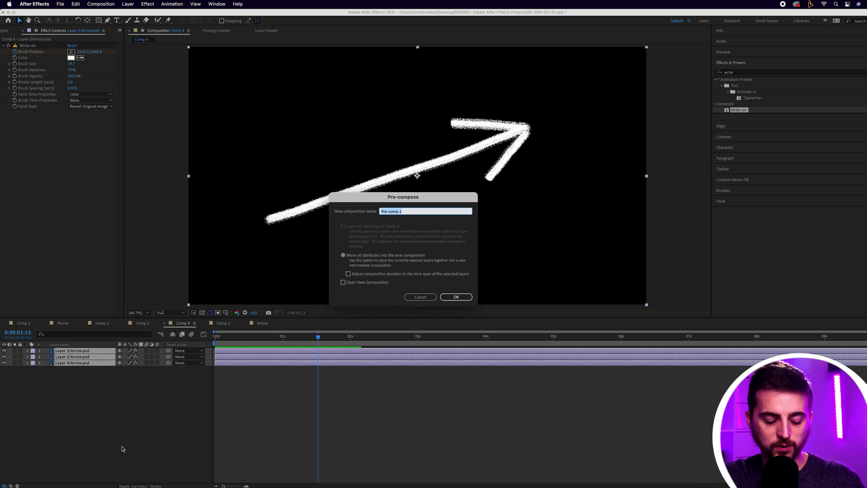
key(Return)
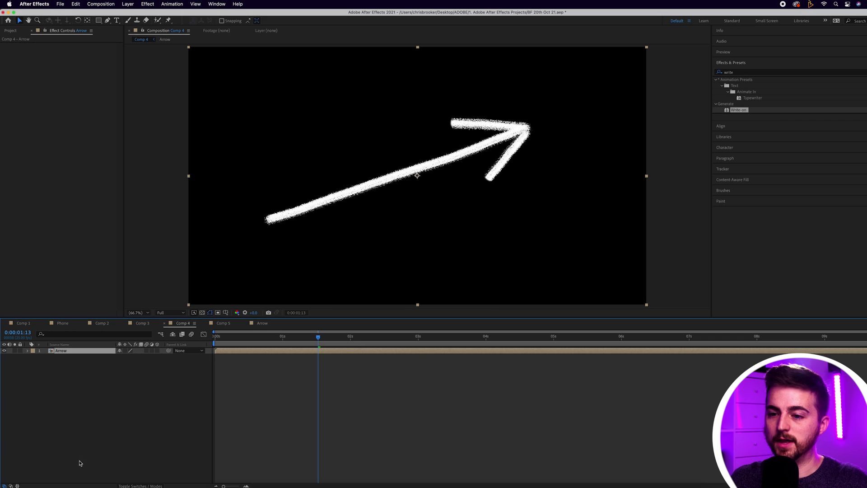
Step: Scale the Arrow layer to 45%, rotate it about -33°, shift it right, and preview
click(28, 350)
click(28, 351)
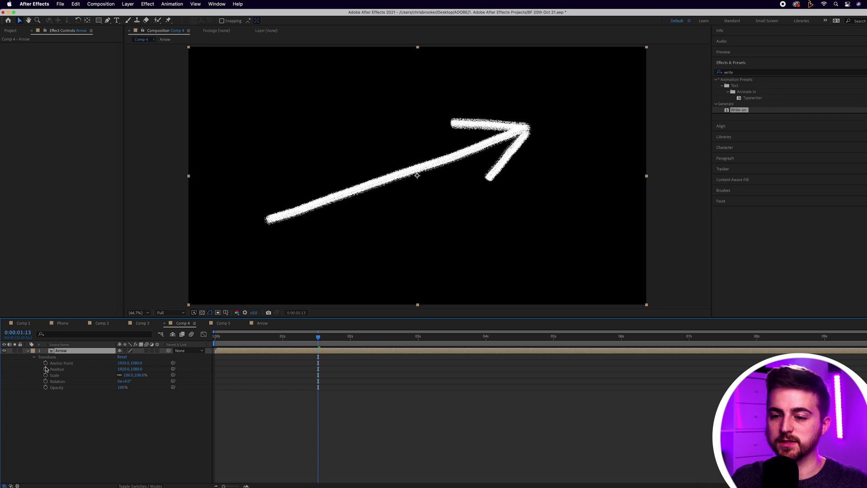
click(57, 375)
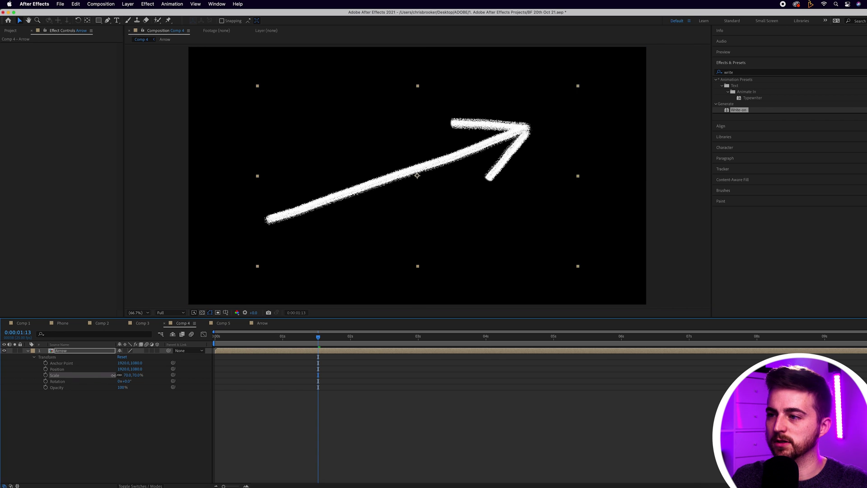
mouse_move(112, 375)
mouse_down()
mouse_move(144, 382)
mouse_move(116, 386)
mouse_move(107, 369)
mouse_move(113, 375)
mouse_up()
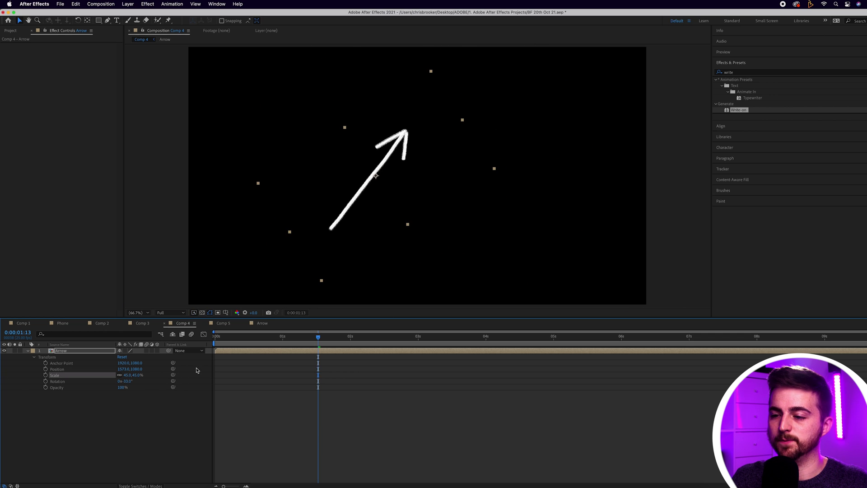
key(space)
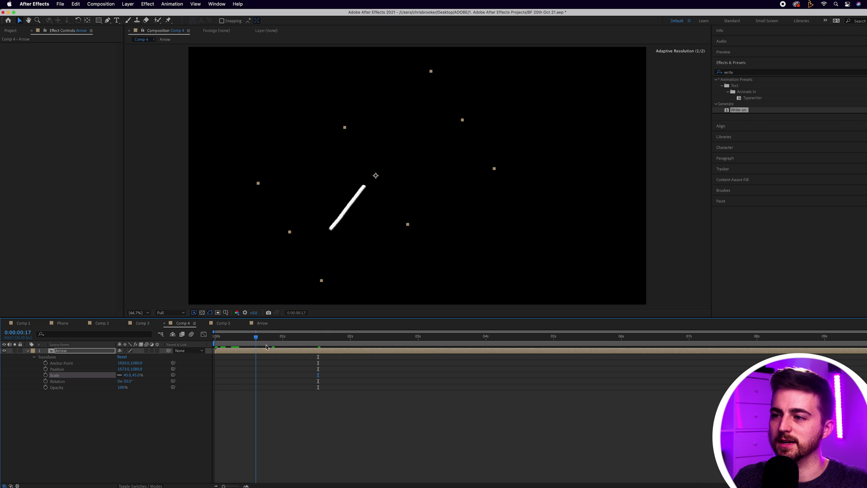